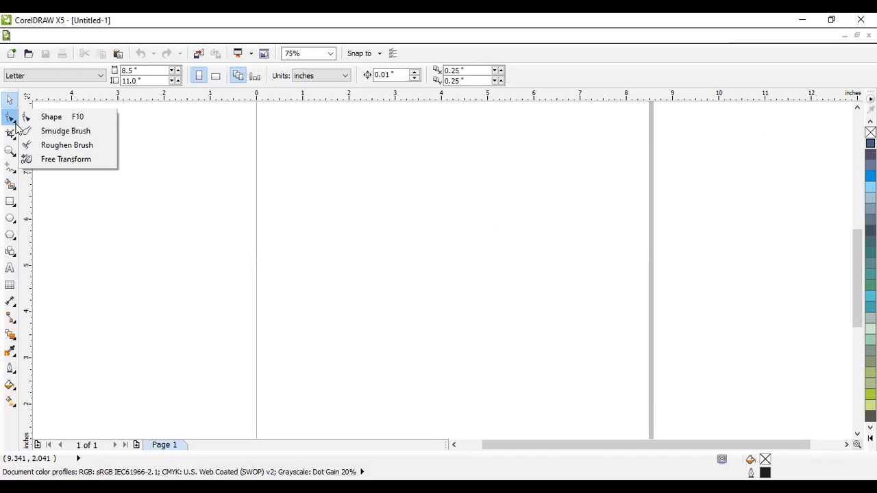
# Draw a freehand curve about 10.8 in wide and 4.7 in high across the page, and delete it.
pyautogui.click(10, 168)
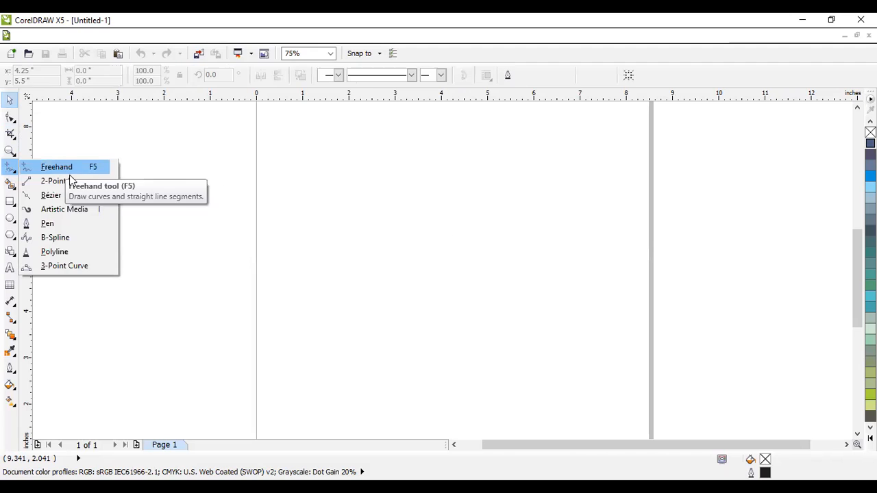
pyautogui.click(10, 170)
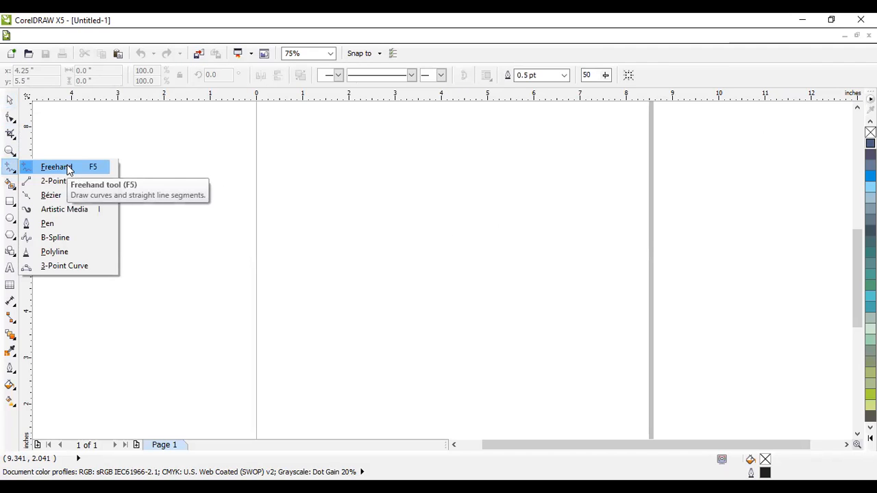
pyautogui.click(68, 170)
pyautogui.moveTo(328, 233)
pyautogui.mouseDown()
pyautogui.moveTo(468, 198)
pyautogui.moveTo(580, 201)
pyautogui.moveTo(620, 189)
pyautogui.moveTo(612, 267)
pyautogui.moveTo(531, 329)
pyautogui.moveTo(390, 374)
pyautogui.moveTo(188, 365)
pyautogui.moveTo(124, 309)
pyautogui.moveTo(152, 272)
pyautogui.moveTo(237, 266)
pyautogui.moveTo(374, 286)
pyautogui.mouseUp()
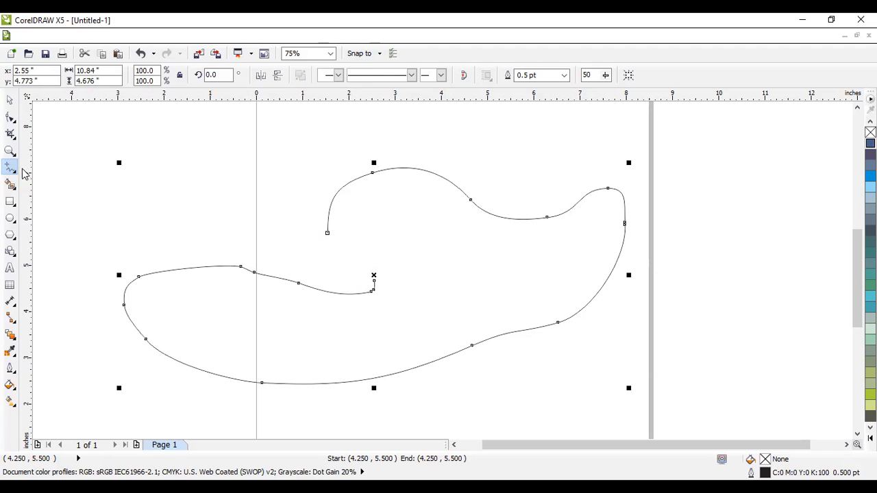
pyautogui.press('Delete')
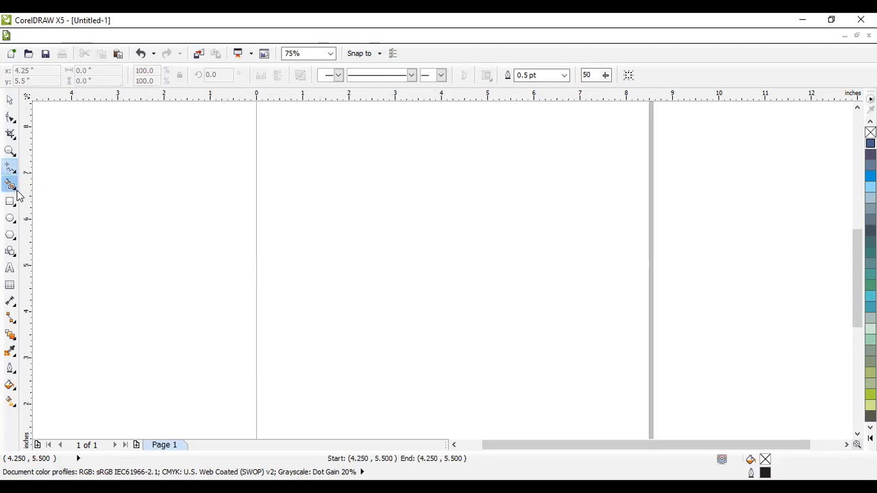
# Draw an ellipse about 5.74 in wide and 5.19 in high in the middle of the page.
pyautogui.click(15, 120)
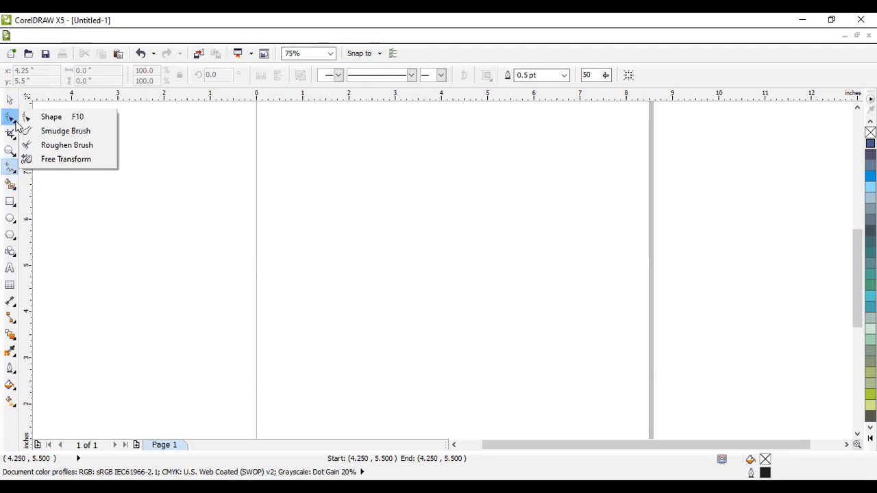
pyautogui.click(11, 219)
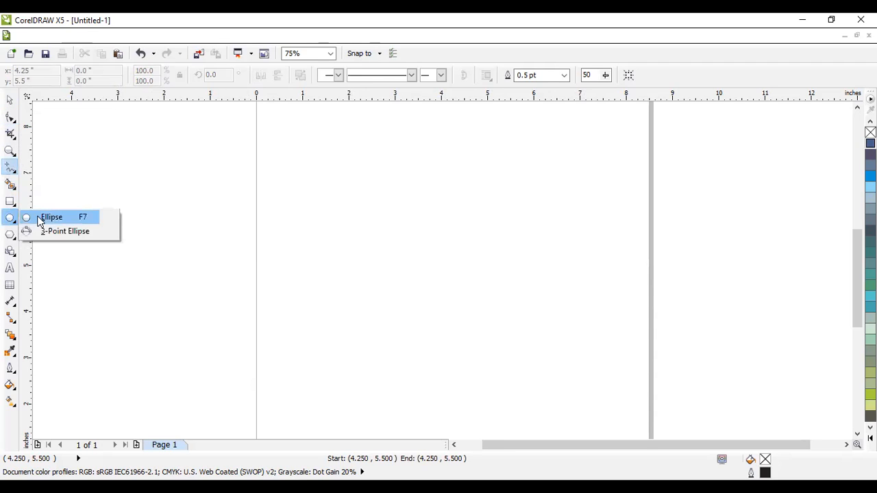
pyautogui.click(48, 218)
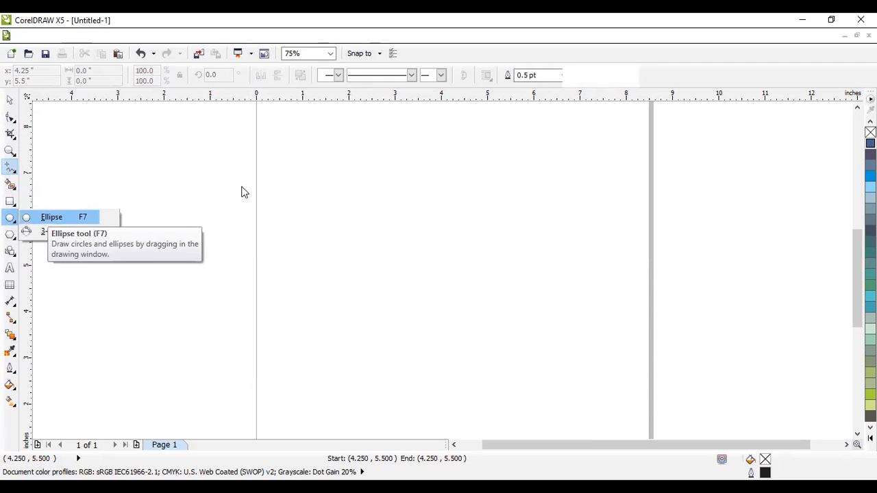
pyautogui.moveTo(306, 168); pyautogui.dragTo(572, 408)
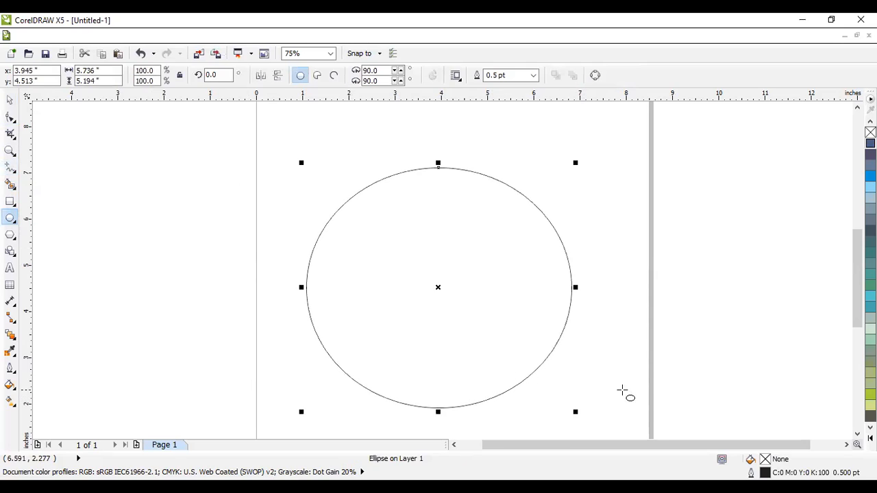
# Fill the ellipse with yellow from the colour palette.
pyautogui.click(870, 121)
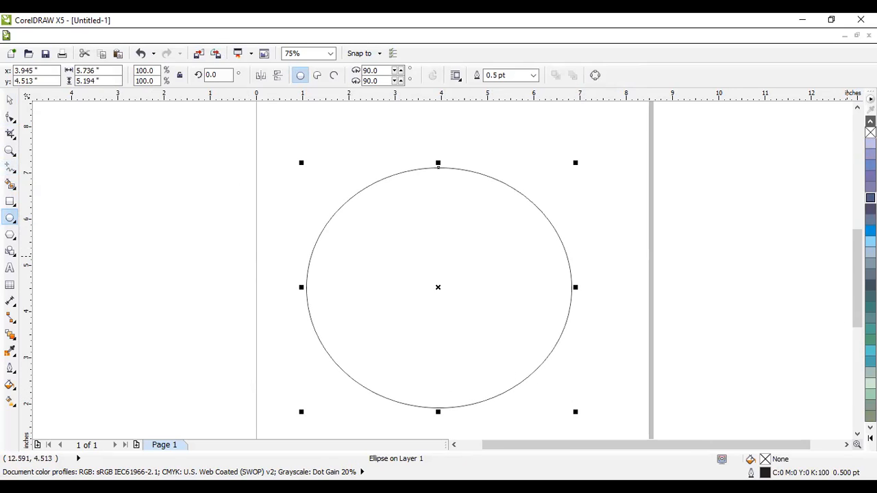
pyautogui.click(870, 121)
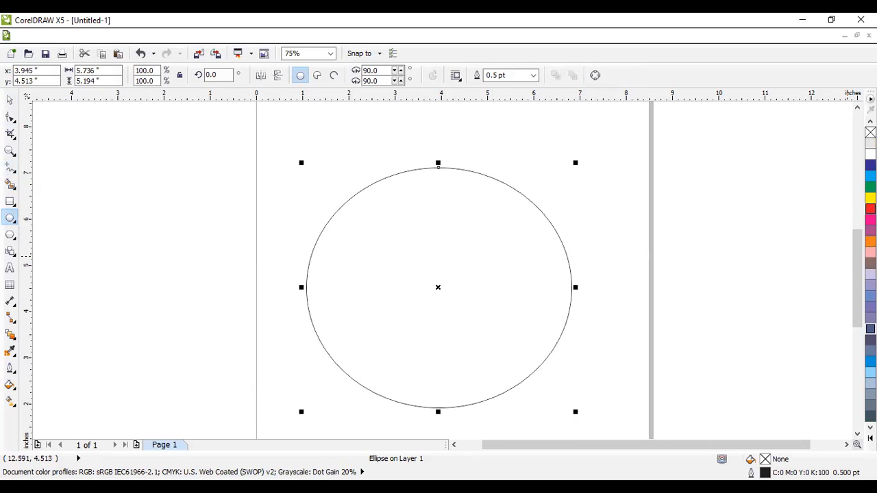
pyautogui.click(870, 197)
pyautogui.click(869, 208)
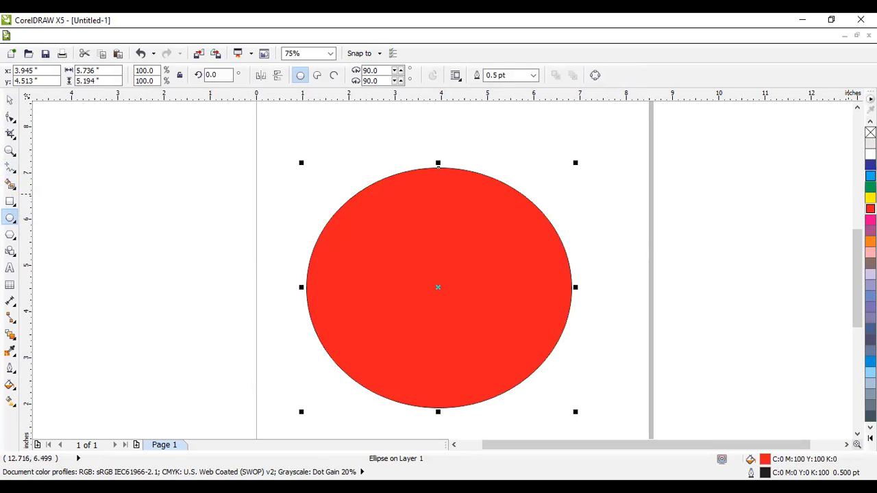
pyautogui.click(870, 198)
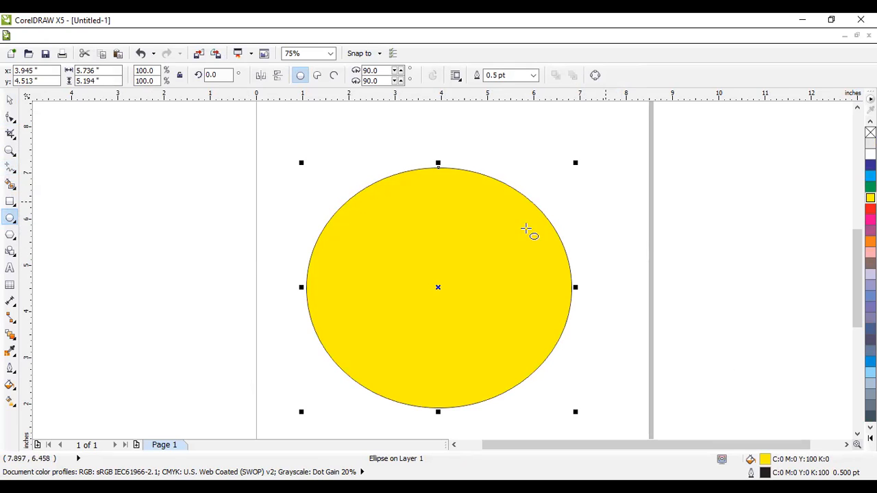
# Try the ellipse as a pie and as an arc, and return it to a full ellipse.
pyautogui.click(15, 126)
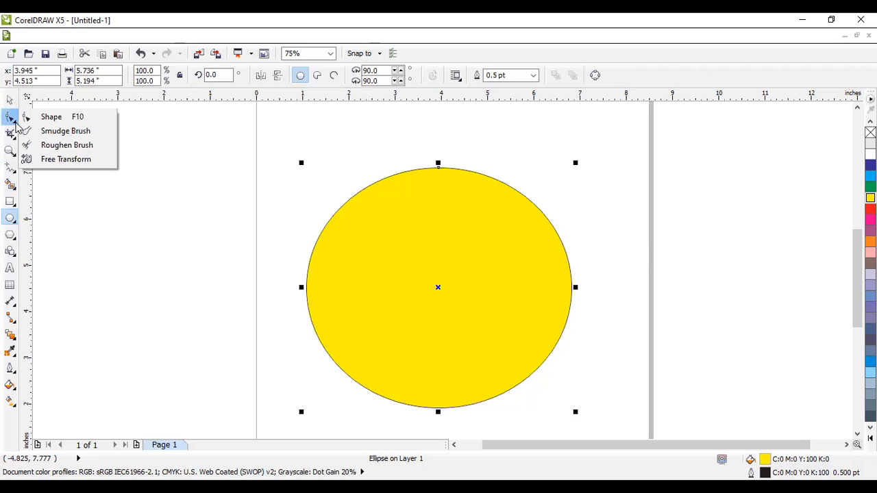
pyautogui.click(52, 120)
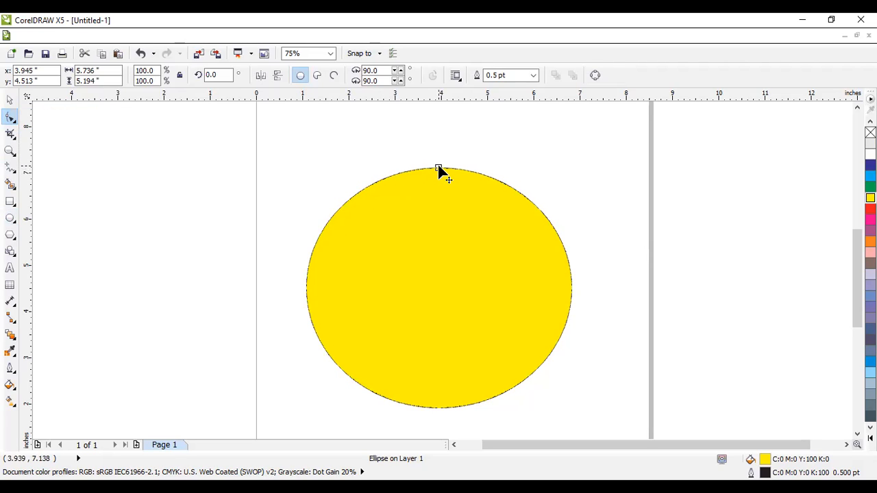
pyautogui.click(317, 77)
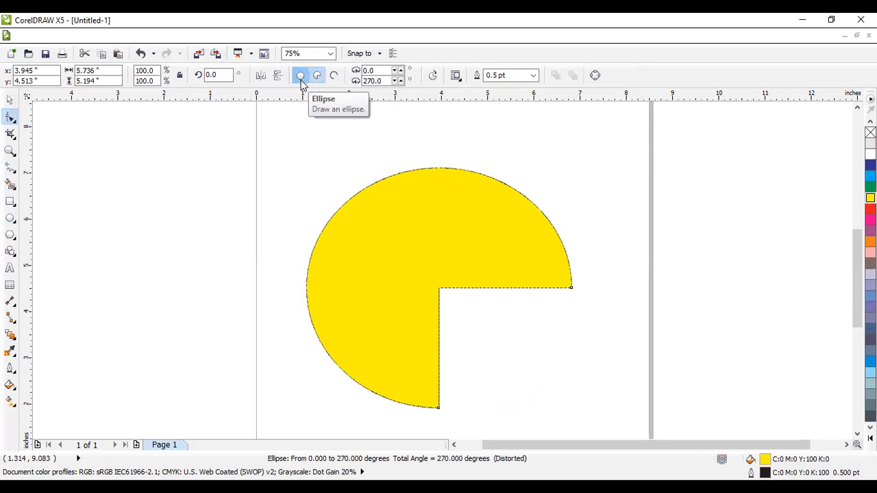
pyautogui.click(301, 76)
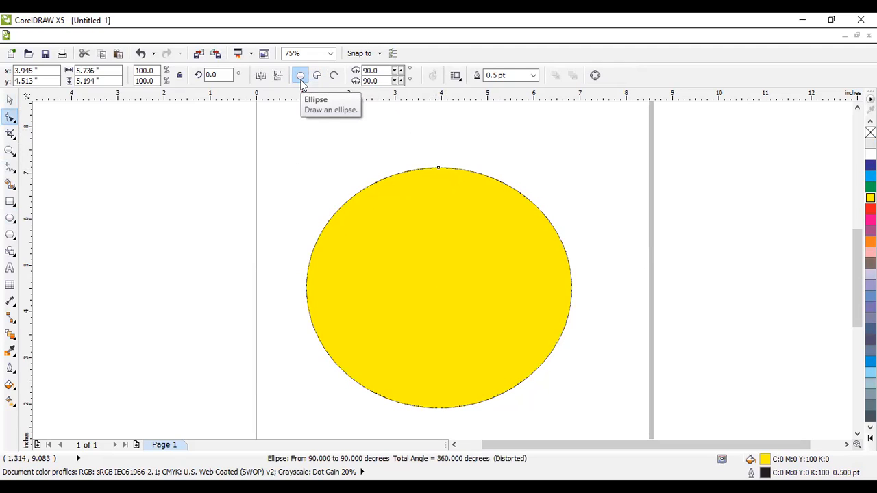
pyautogui.click(335, 77)
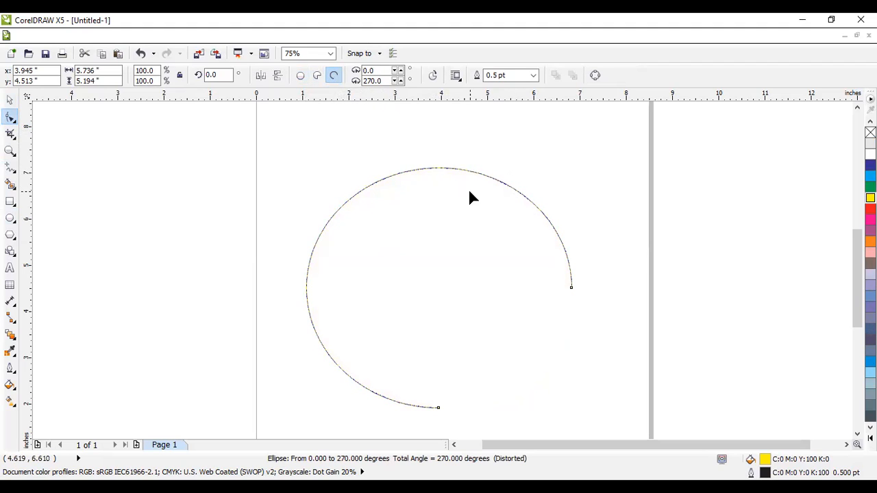
pyautogui.click(301, 77)
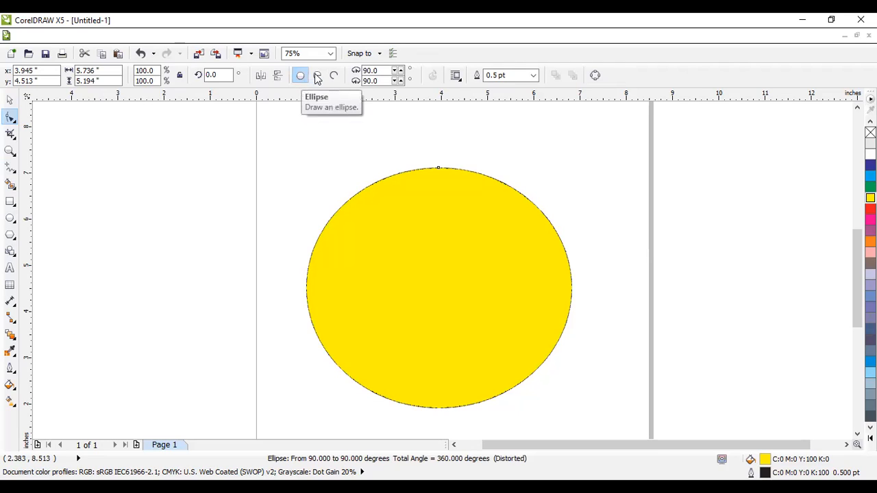
pyautogui.click(316, 76)
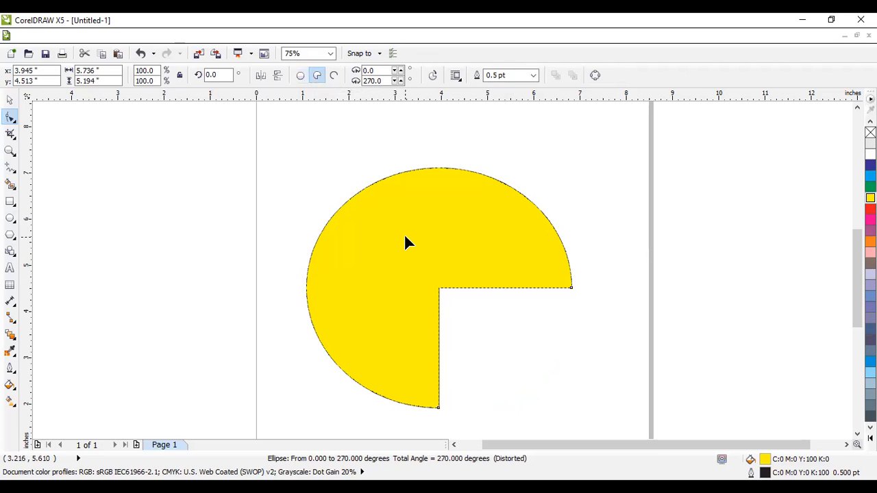
pyautogui.click(333, 76)
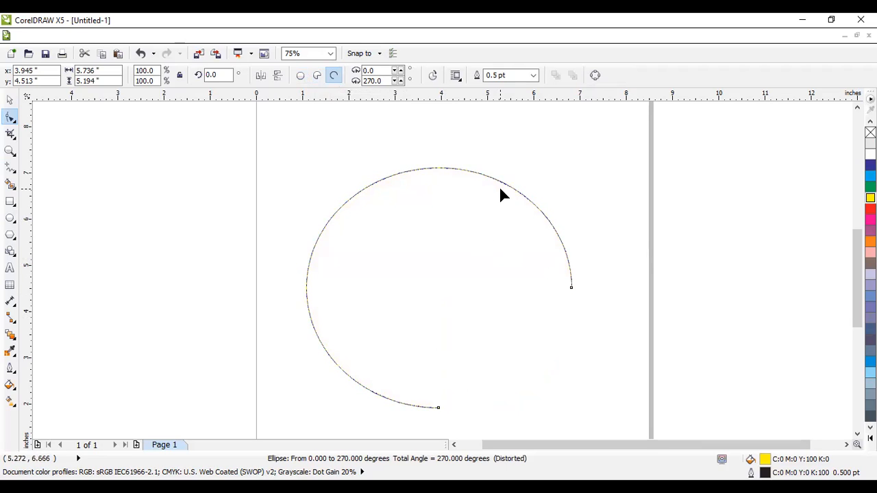
pyautogui.click(300, 75)
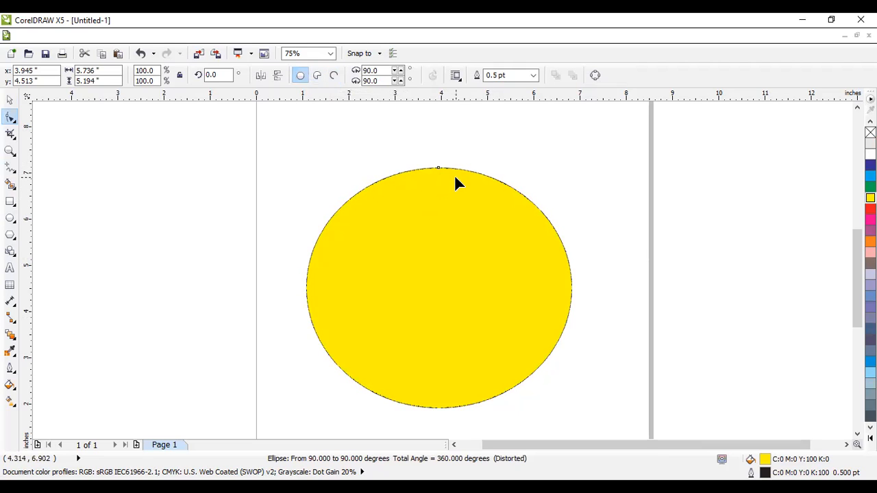
# Reshape the ellipse by its node into a pie running from 90° to about 339°.
pyautogui.moveTo(439, 168); pyautogui.dragTo(523, 208)
pyautogui.moveTo(502, 368); pyautogui.dragTo(505, 307)
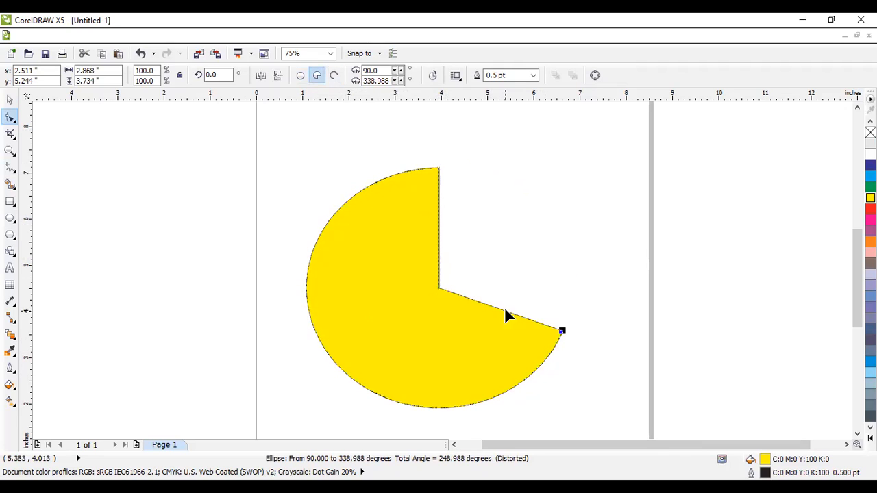
# Rotate the pie to about 136° so its opening faces left, and scale it proportionally to about 70%.
pyautogui.click(9, 100)
pyautogui.click(383, 203)
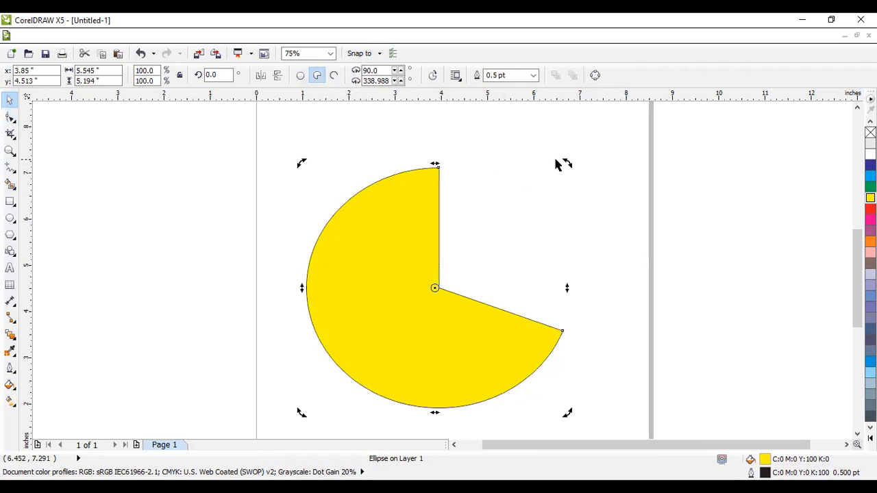
pyautogui.moveTo(565, 163); pyautogui.dragTo(365, 290)
pyautogui.moveTo(455, 226); pyautogui.dragTo(447, 193)
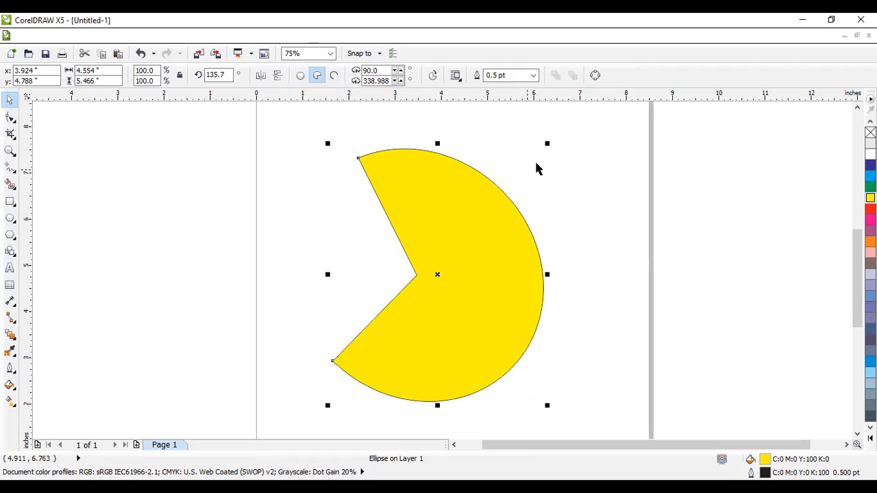
pyautogui.moveTo(545, 142); pyautogui.dragTo(480, 219)
pyautogui.moveTo(452, 262); pyautogui.dragTo(426, 207)
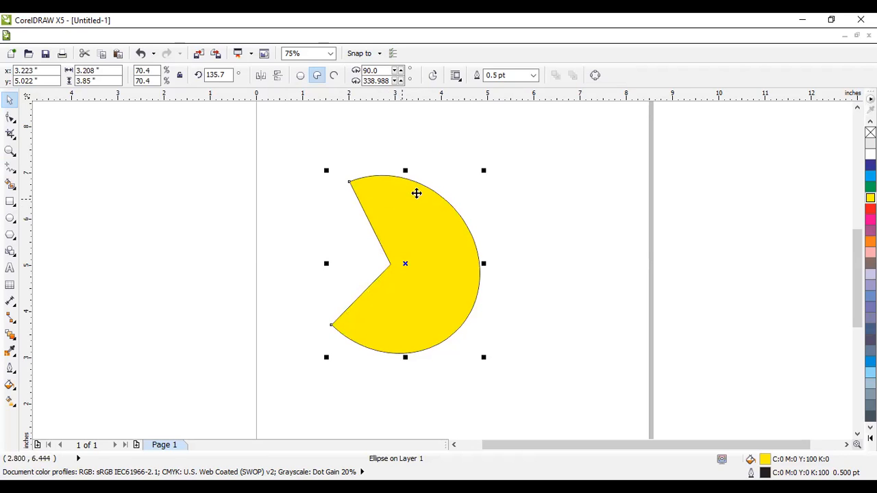
# Skew the pie slightly sideways and rotate it to about 146°, so its mouth opens evenly to the left.
pyautogui.click(433, 217)
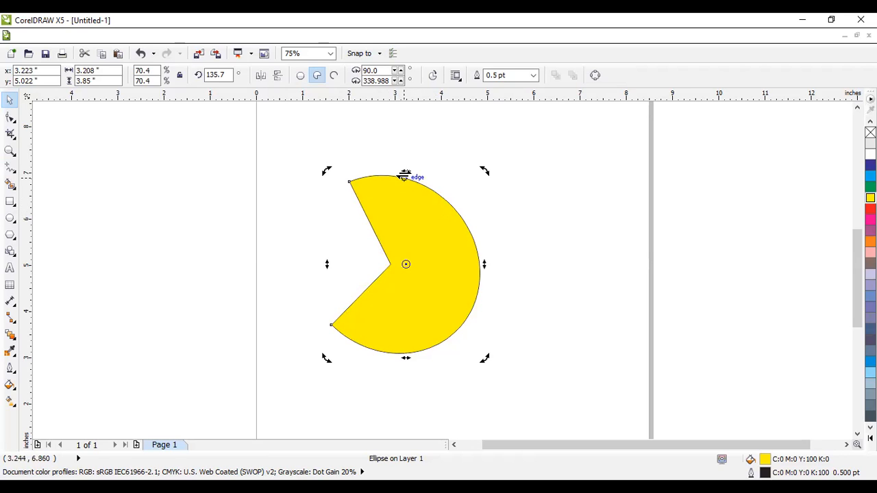
pyautogui.moveTo(406, 170); pyautogui.dragTo(430, 177)
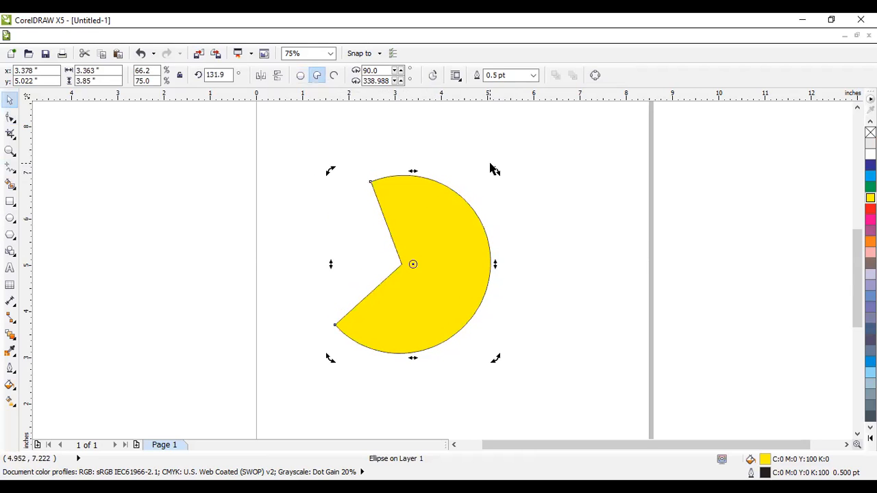
pyautogui.moveTo(482, 167)
pyautogui.mouseDown()
pyautogui.moveTo(456, 163)
pyautogui.moveTo(465, 165)
pyautogui.mouseUp()
pyautogui.moveTo(450, 237); pyautogui.dragTo(427, 225)
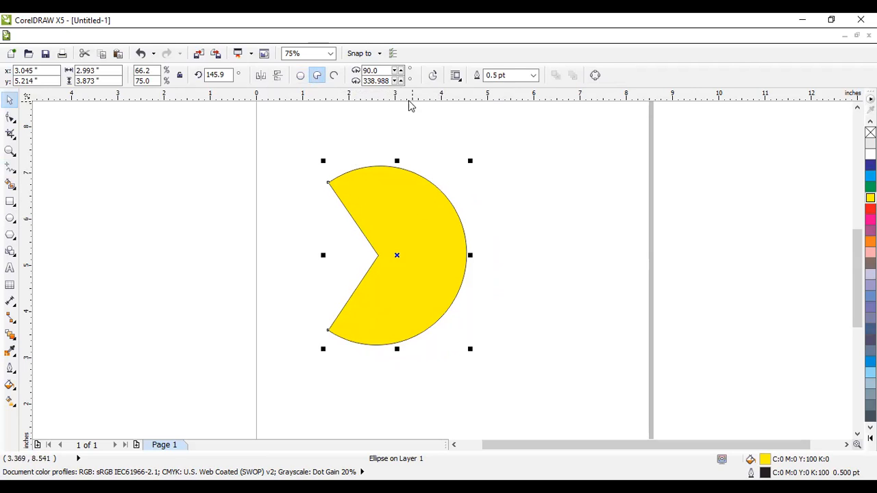
# Try starting angles between 84° and 91° on the pie, and set the starting angle back to 90°.
pyautogui.click(402, 71)
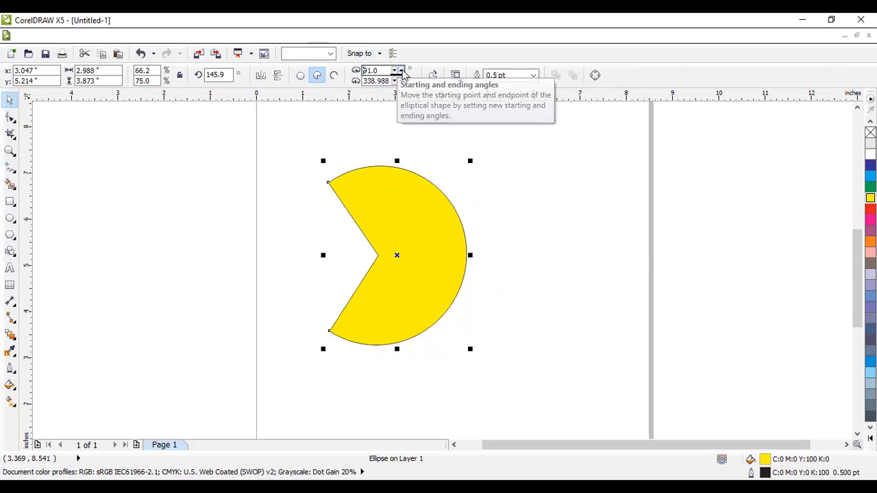
pyautogui.click(401, 70)
pyautogui.click(395, 71)
pyautogui.click(395, 72)
pyautogui.click(394, 72)
pyautogui.click(395, 73)
pyautogui.click(394, 73)
pyautogui.click(395, 73)
pyautogui.click(395, 73)
pyautogui.click(395, 72)
pyautogui.click(395, 73)
pyautogui.click(394, 72)
pyautogui.click(394, 72)
pyautogui.click(395, 73)
pyautogui.click(395, 72)
pyautogui.click(395, 73)
pyautogui.click(395, 73)
pyautogui.click(395, 72)
pyautogui.click(394, 69)
pyautogui.click(395, 69)
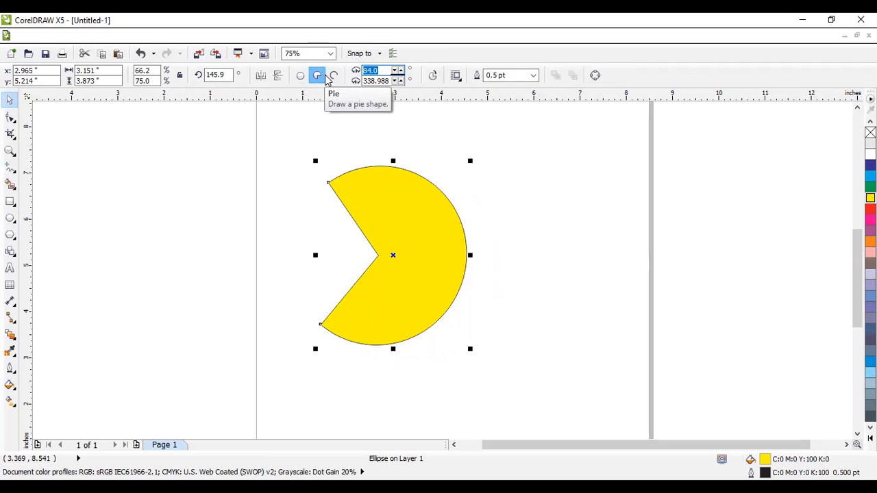
pyautogui.write('90')
pyautogui.press('Return')
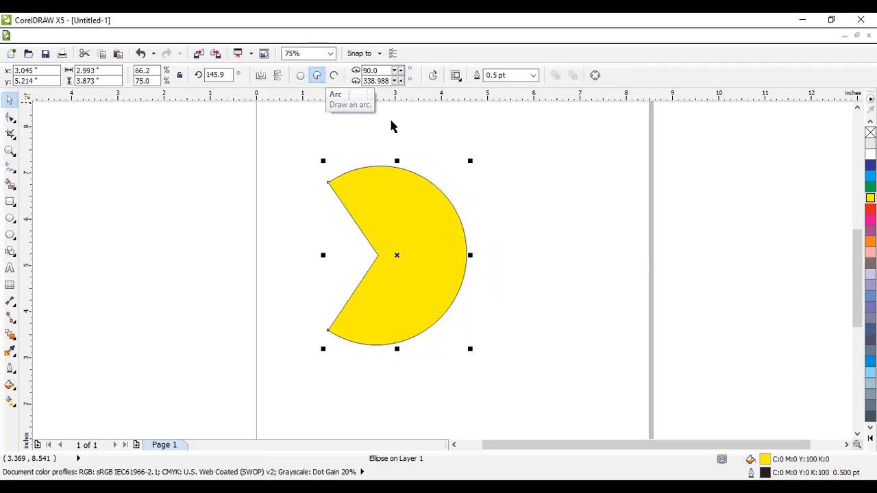
# Flatten the pie vertically to a height of about 3.04 in and move it slightly upward.
pyautogui.moveTo(398, 159); pyautogui.dragTo(405, 198)
pyautogui.moveTo(404, 256); pyautogui.dragTo(406, 225)
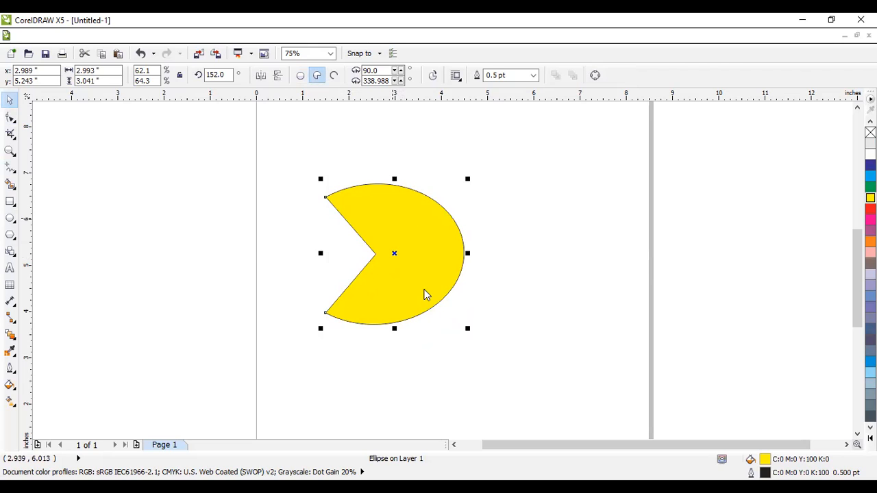
# Duplicate the pie and place one just outside the page's left edge, the other at about X 6.05 in, Y 5.28 in.
pyautogui.hotkey('ctrl', 'd')
pyautogui.press('Return')
pyautogui.moveTo(417, 271); pyautogui.dragTo(197, 280)
pyautogui.moveTo(404, 283); pyautogui.dragTo(542, 276)
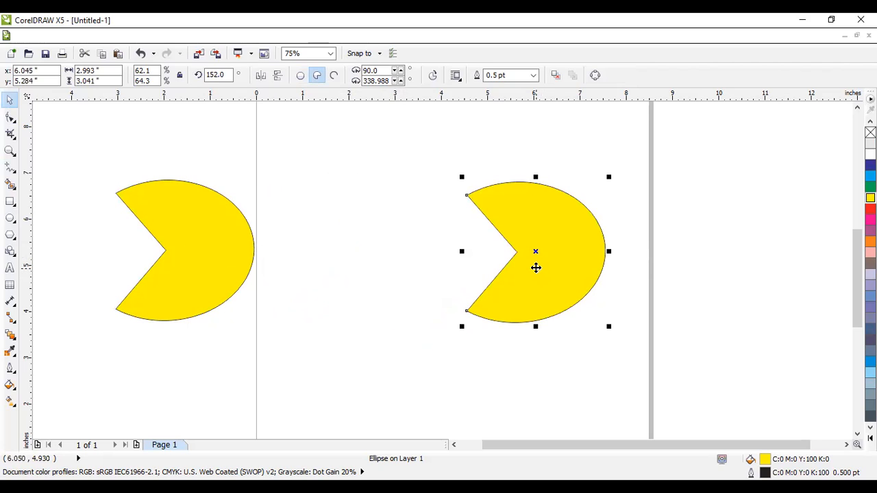
# Duplicate the right pie, place the copy between the two at about X 1.66 in, Y 5.17 in, and make it a full ellipse.
pyautogui.hotkey('ctrl', 'd')
pyautogui.moveTo(554, 270); pyautogui.dragTo(338, 287)
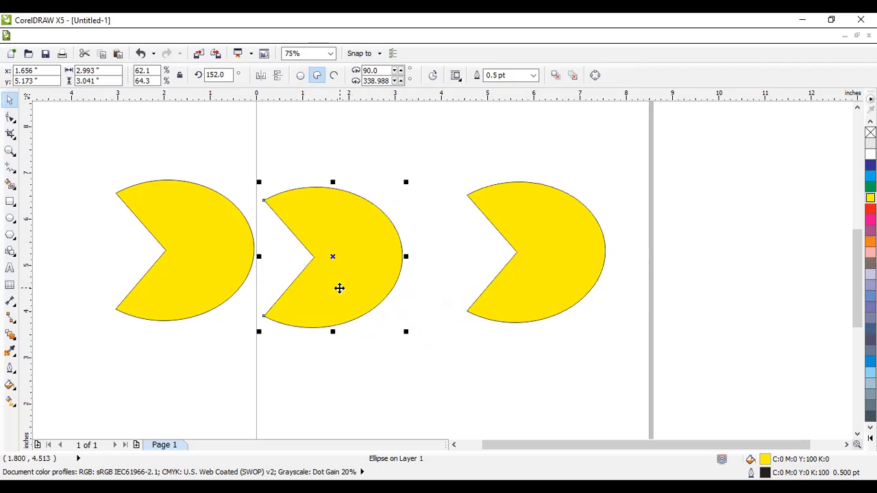
pyautogui.click(300, 75)
# Shift the leftmost pie and the full ellipse to the left, centring the ellipse at about X 1.10 in.
pyautogui.moveTo(193, 248); pyautogui.dragTo(149, 246)
pyautogui.click(283, 248)
pyautogui.moveTo(276, 242); pyautogui.dragTo(269, 242)
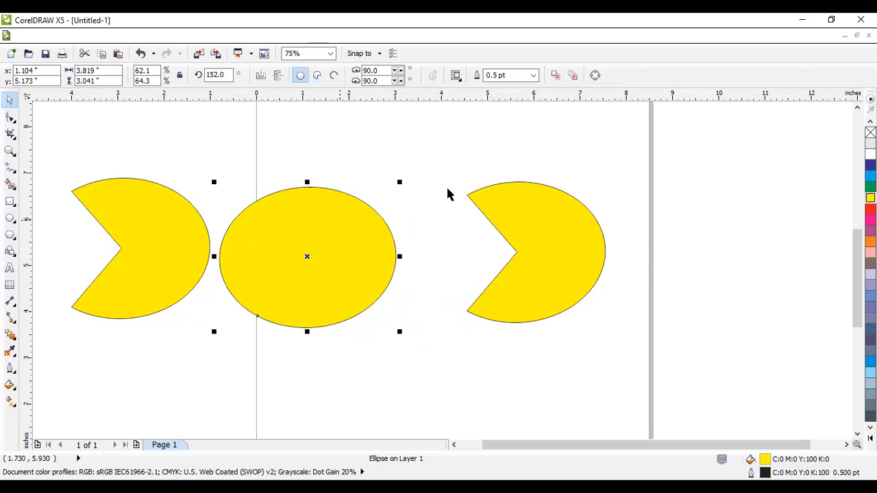
# Move the rightmost pie beside the full ellipse at about X 4.65 in, Y 5.03 in, and mirror it horizontally.
pyautogui.click(459, 179)
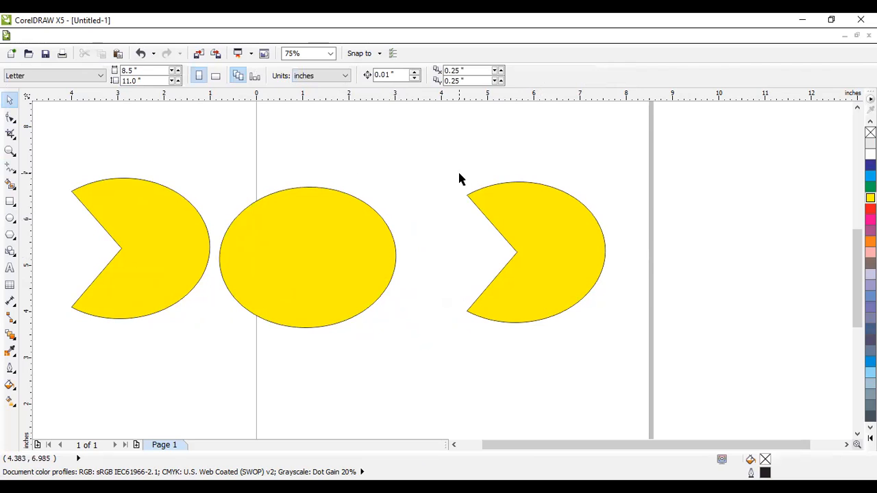
pyautogui.moveTo(530, 207); pyautogui.dragTo(470, 213)
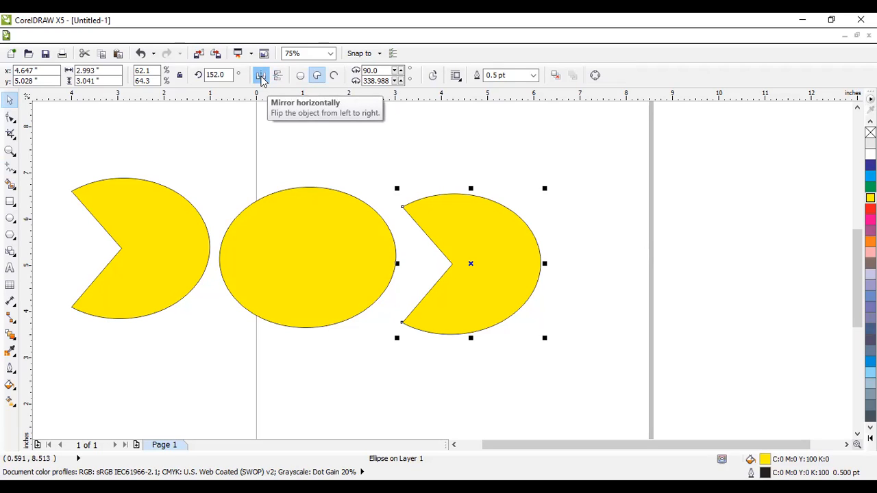
pyautogui.click(261, 77)
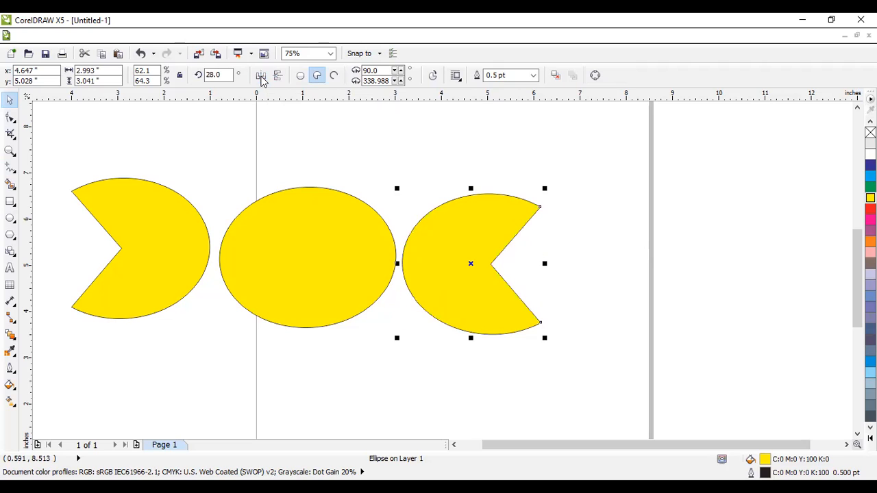
# Duplicate the full ellipse to the right of the mirrored pie, and shift all four shapes left, centred at about X -5.53 in.
pyautogui.click(608, 217)
pyautogui.click(485, 237)
pyautogui.click(357, 235)
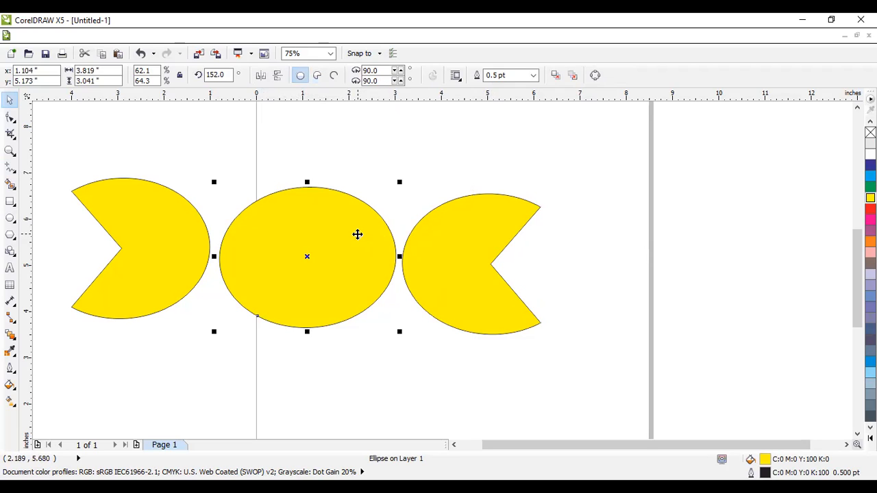
pyautogui.moveTo(356, 234); pyautogui.dragTo(659, 252)
pyautogui.scroll(-1, 659, 252)
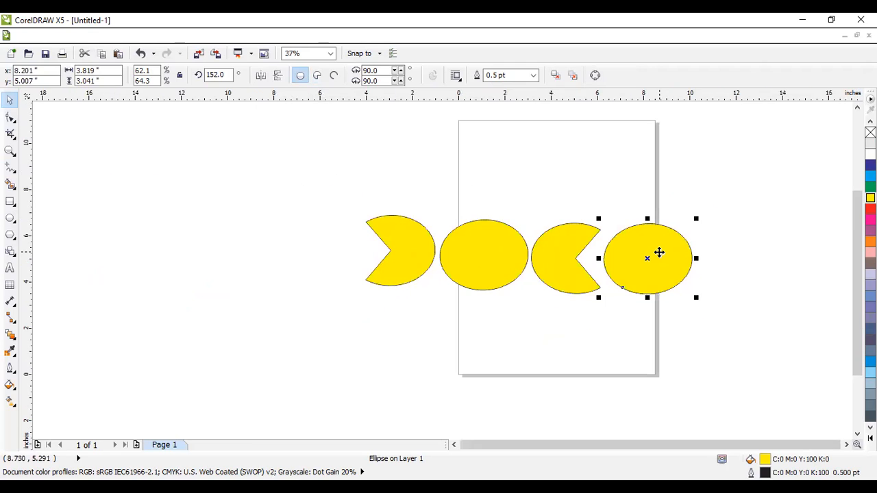
pyautogui.moveTo(355, 207); pyautogui.dragTo(746, 325)
pyautogui.moveTo(647, 271); pyautogui.dragTo(448, 267)
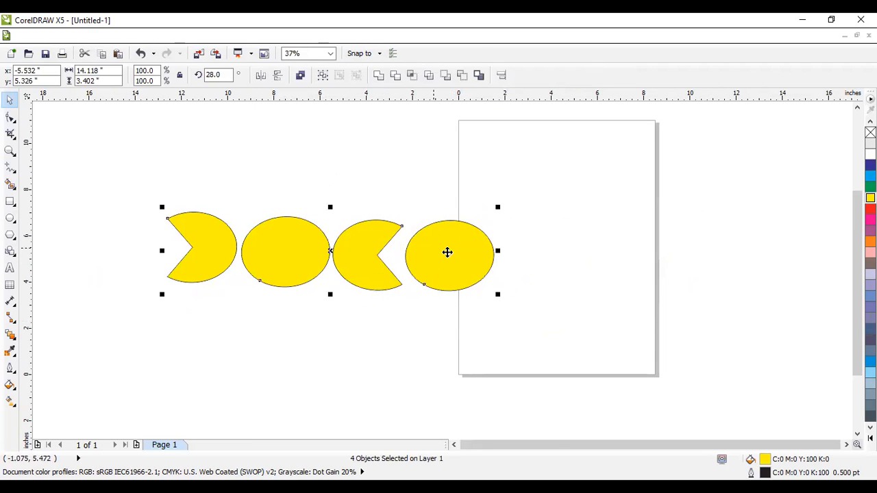
# Duplicate the mirrored pie and place the copy right of the last ellipse at about X 3.70 in, Y 5.42 in.
pyautogui.click(546, 247)
pyautogui.click(358, 254)
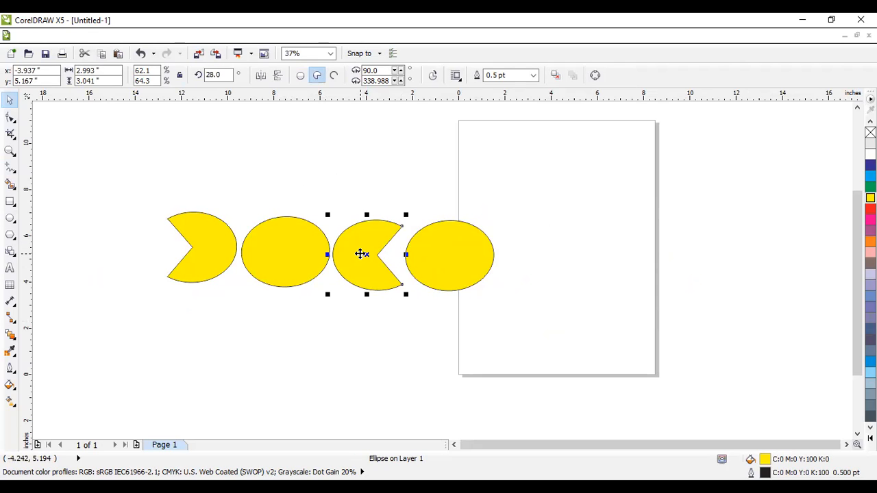
pyautogui.moveTo(360, 254); pyautogui.dragTo(537, 248)
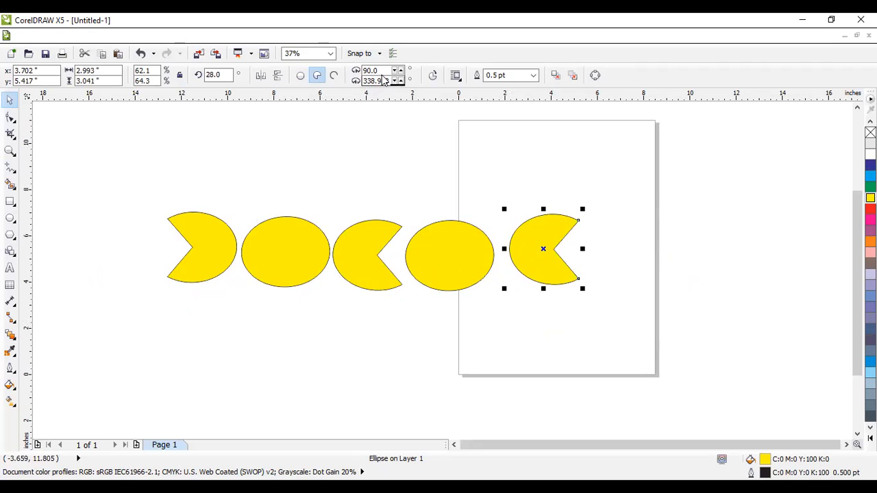
# Rotate the new pie copy so its opening faces downward, and place it close to the ellipse on its left.
pyautogui.click(559, 225)
pyautogui.moveTo(582, 210); pyautogui.dragTo(583, 289)
pyautogui.click(607, 261)
pyautogui.click(582, 249)
pyautogui.moveTo(586, 250)
pyautogui.mouseDown()
pyautogui.moveTo(609, 250)
pyautogui.moveTo(570, 257)
pyautogui.mouseUp()
pyautogui.click(645, 255)
# Duplicate the ellipse beside the downward-facing pie and place the copy on the pie's other side at about X 7.90 in, Y 5.01 in.
pyautogui.click(477, 264)
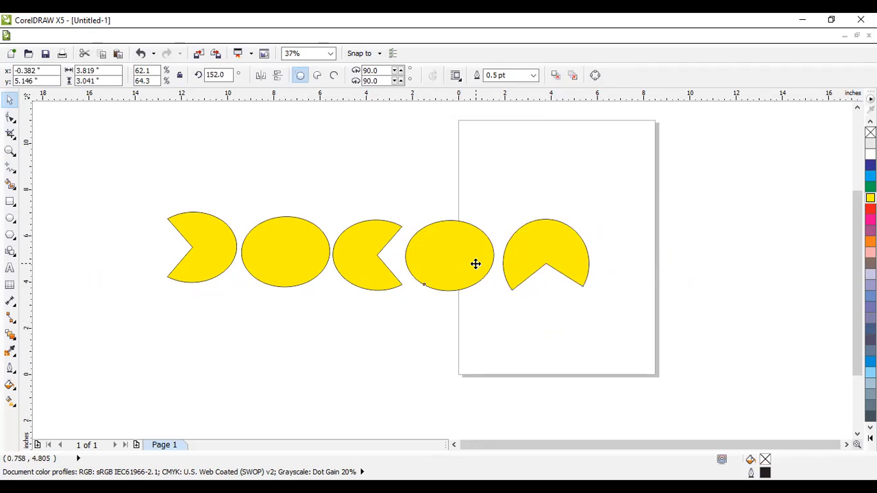
pyautogui.click(465, 273)
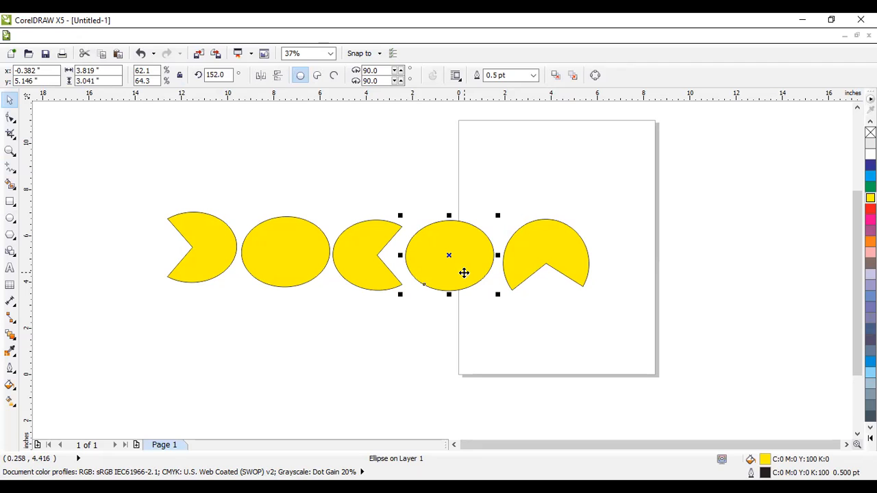
pyautogui.hotkey('ctrl', 'd')
pyautogui.moveTo(464, 272); pyautogui.dragTo(646, 275)
pyautogui.click(748, 235)
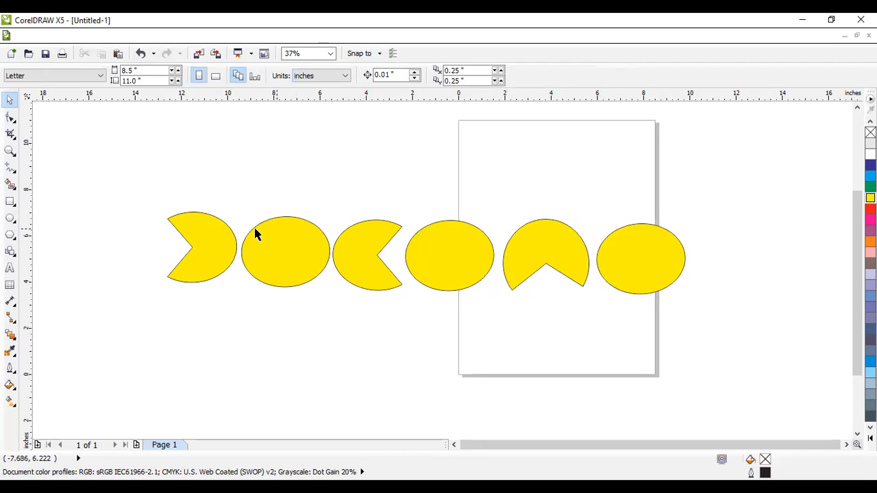
# Fill the three full ellipses, from left to right, with green, red and blue.
pyautogui.moveTo(127, 196); pyautogui.dragTo(692, 308)
pyautogui.click(763, 284)
pyautogui.click(263, 255)
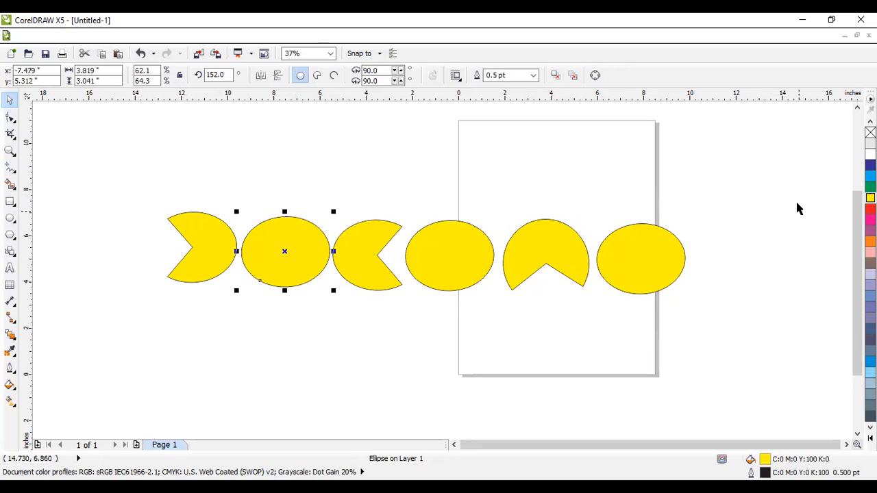
pyautogui.click(870, 186)
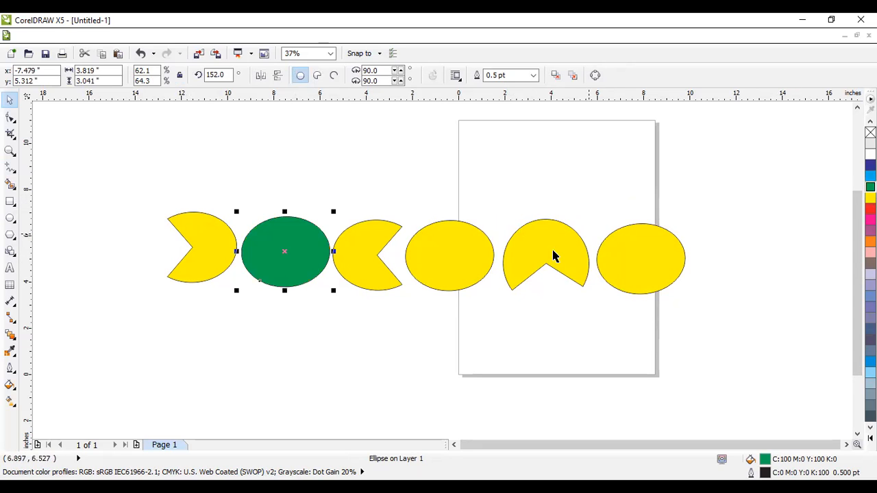
pyautogui.click(468, 256)
pyautogui.click(870, 209)
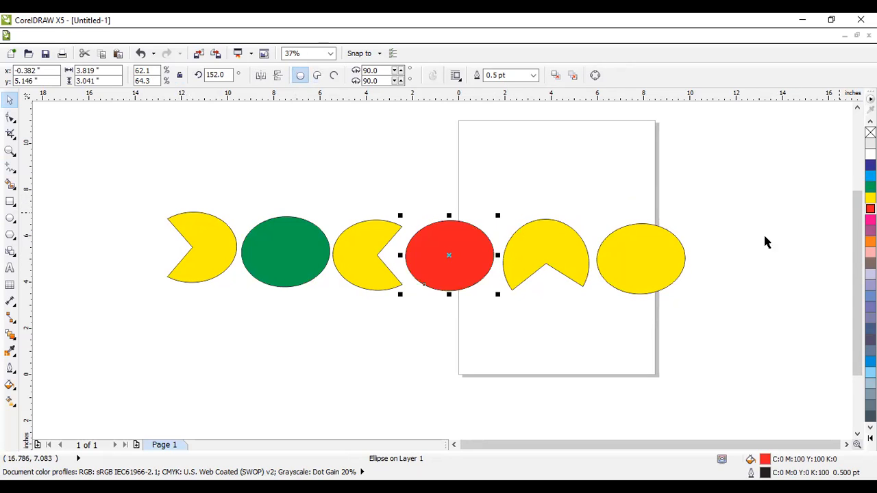
pyautogui.click(680, 258)
pyautogui.click(870, 165)
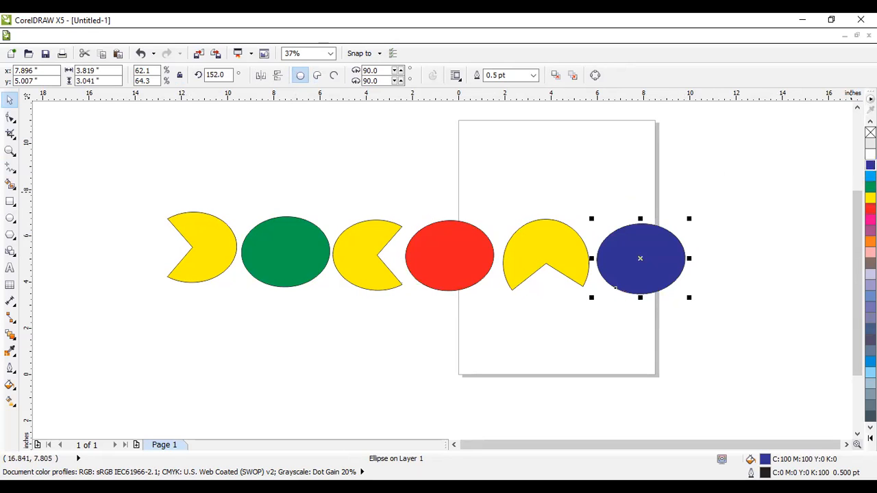
# Scatter the six shapes to different heights so they no longer form an even row.
pyautogui.click(792, 183)
pyautogui.moveTo(94, 186); pyautogui.dragTo(734, 333)
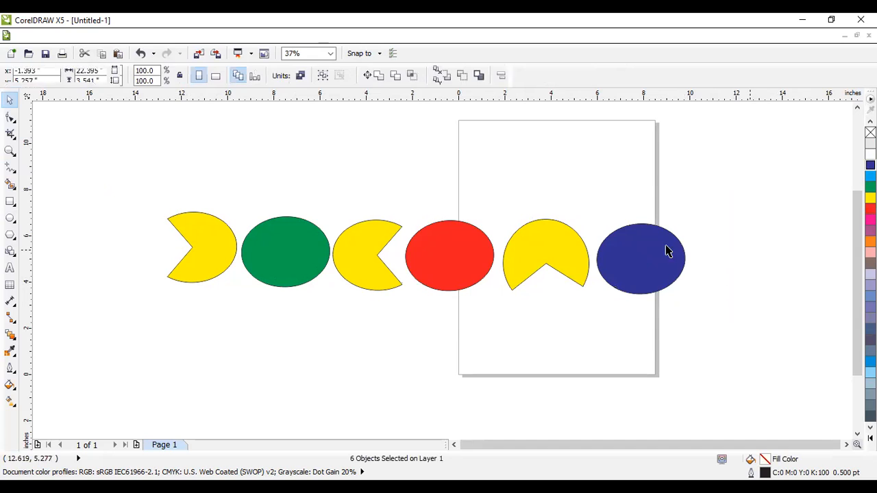
pyautogui.moveTo(124, 196); pyautogui.dragTo(668, 332)
pyautogui.click(712, 254)
pyautogui.moveTo(558, 239); pyautogui.dragTo(553, 196)
pyautogui.moveTo(446, 232); pyautogui.dragTo(458, 290)
pyautogui.moveTo(360, 252); pyautogui.dragTo(369, 319)
pyautogui.moveTo(290, 244); pyautogui.dragTo(298, 198)
pyautogui.moveTo(204, 242); pyautogui.dragTo(204, 282)
pyautogui.click(204, 189)
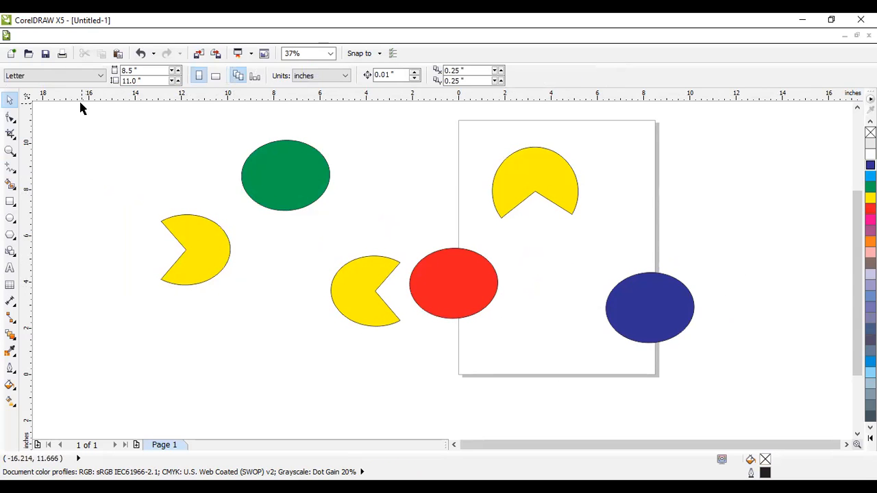
# Align all six shapes by their vertical centres and distribute them horizontally with equal spacing across the extent of the selection.
pyautogui.moveTo(87, 109); pyautogui.dragTo(737, 395)
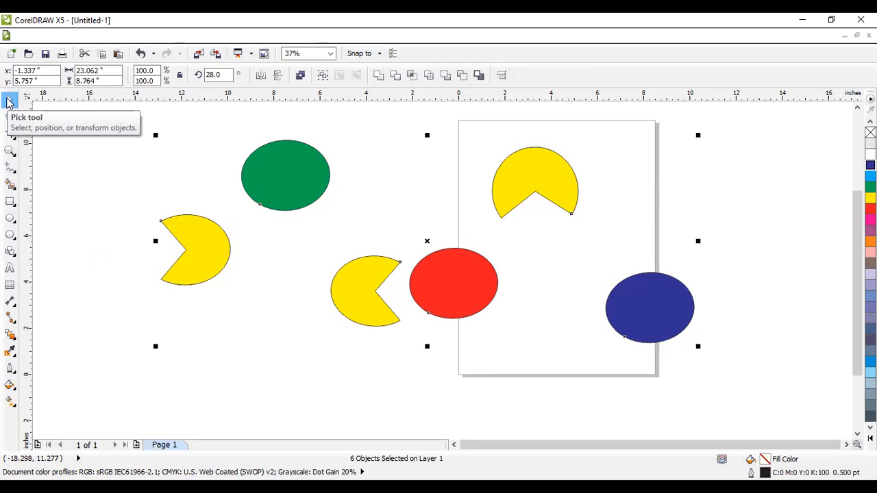
pyautogui.click(150, 37)
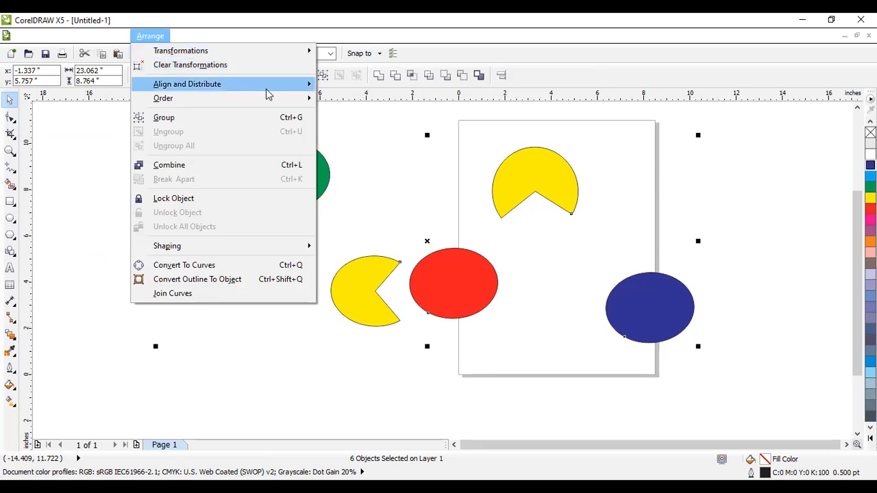
pyautogui.moveTo(280, 91)
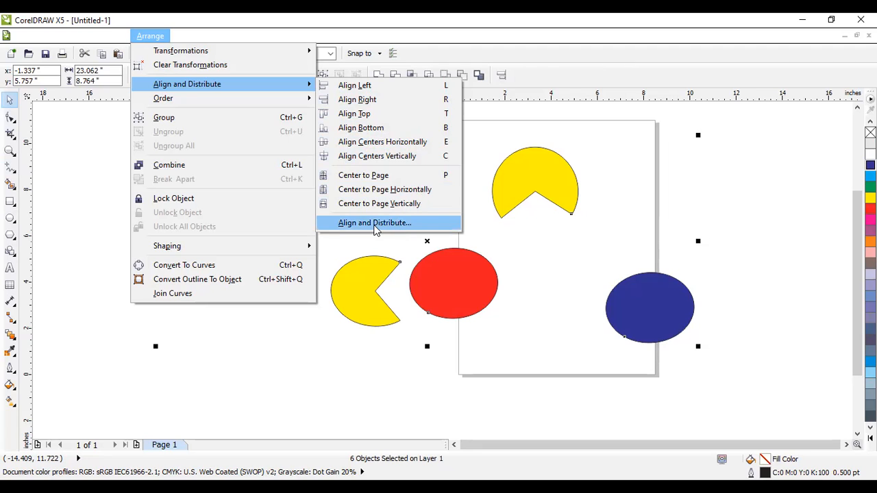
pyautogui.click(375, 230)
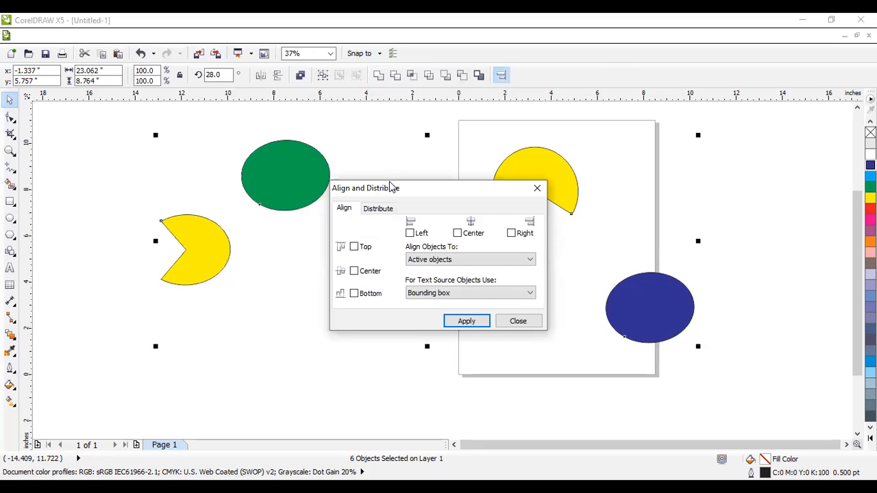
pyautogui.moveTo(391, 187); pyautogui.dragTo(99, 299)
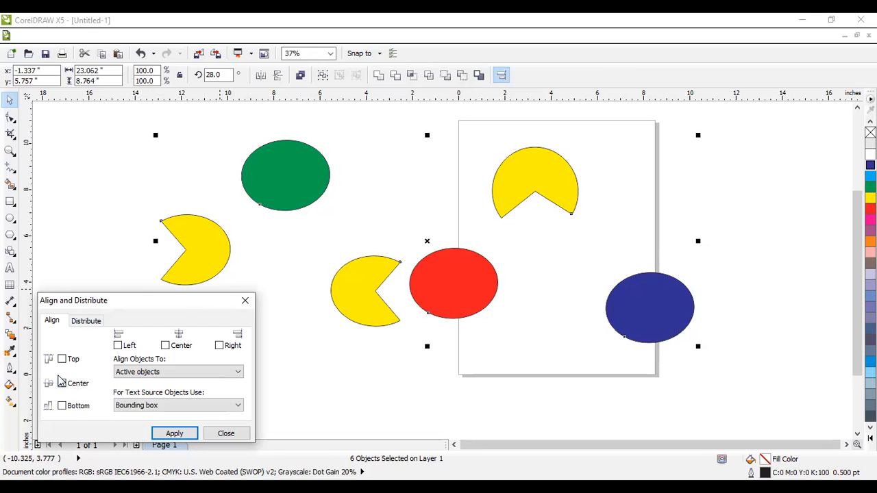
pyautogui.click(61, 383)
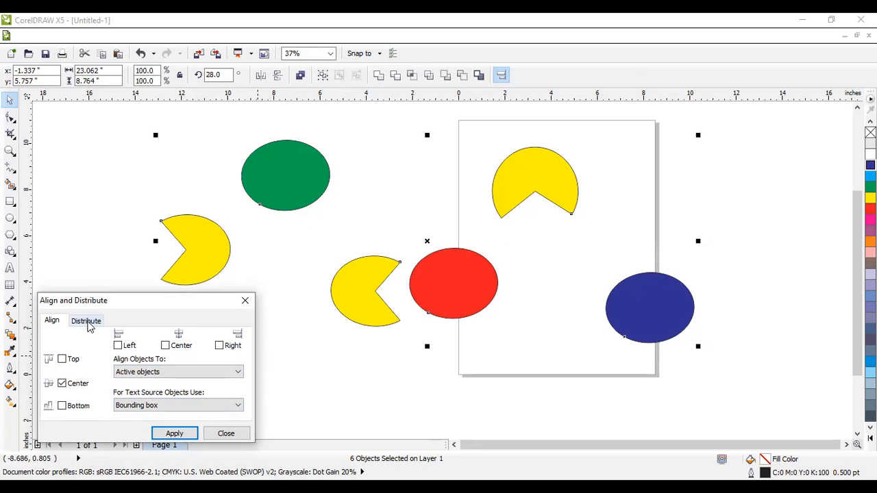
pyautogui.click(88, 323)
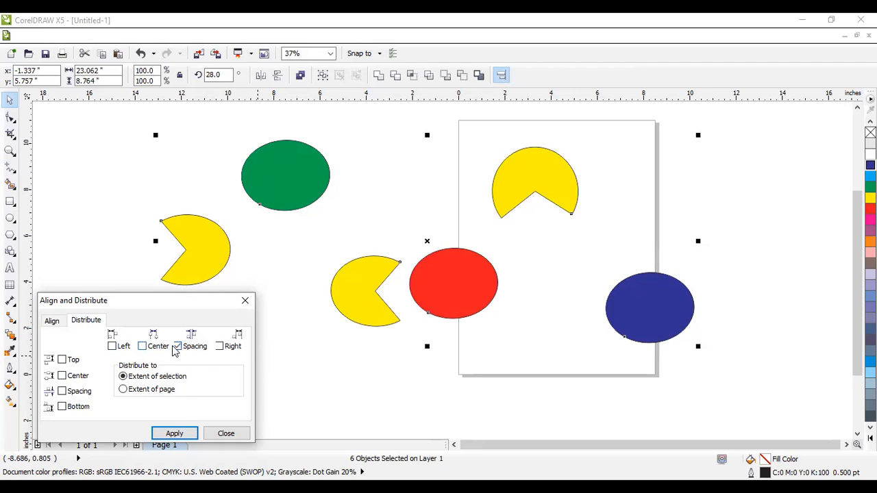
pyautogui.click(171, 432)
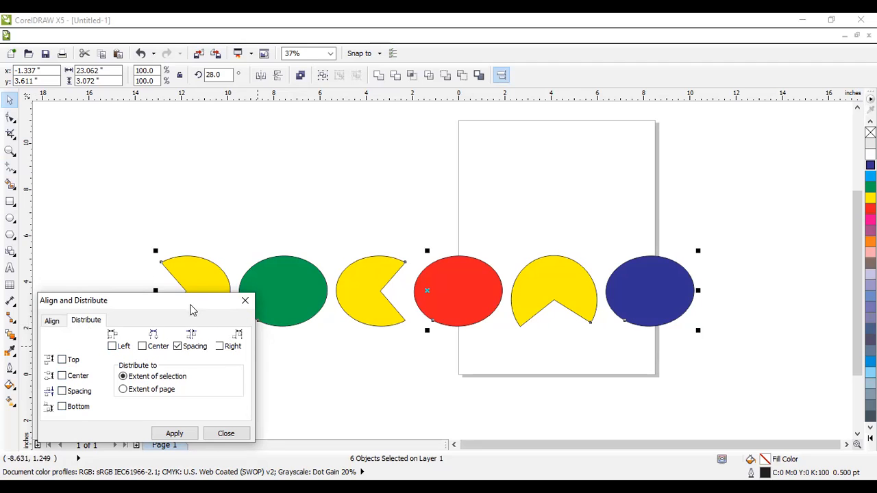
pyautogui.click(194, 303)
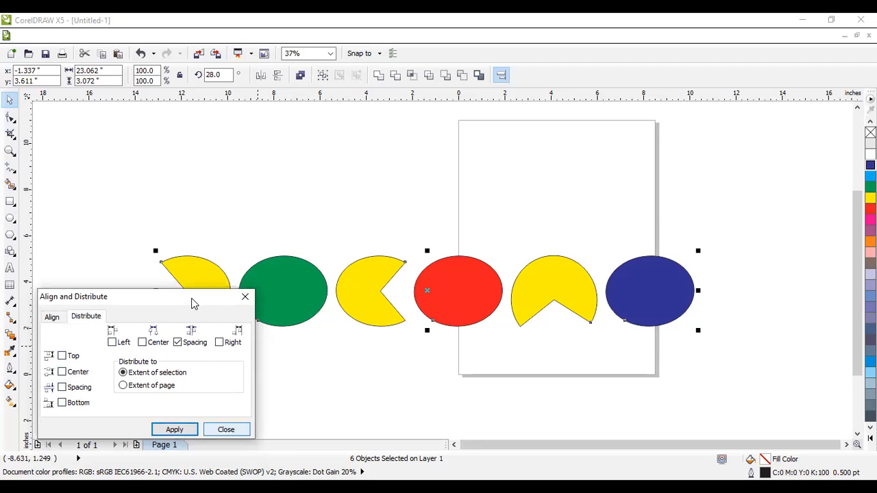
pyautogui.press('Escape')
# Move the row of six shapes to about X -0.17 in, Y 5.53 in, and group them.
pyautogui.moveTo(172, 256); pyautogui.dragTo(209, 222)
pyautogui.click(309, 332)
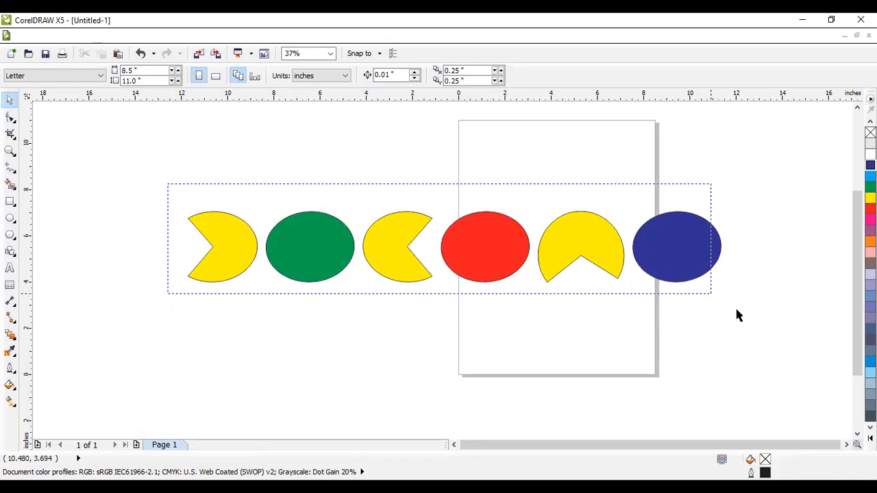
pyautogui.moveTo(737, 314); pyautogui.dragTo(772, 311)
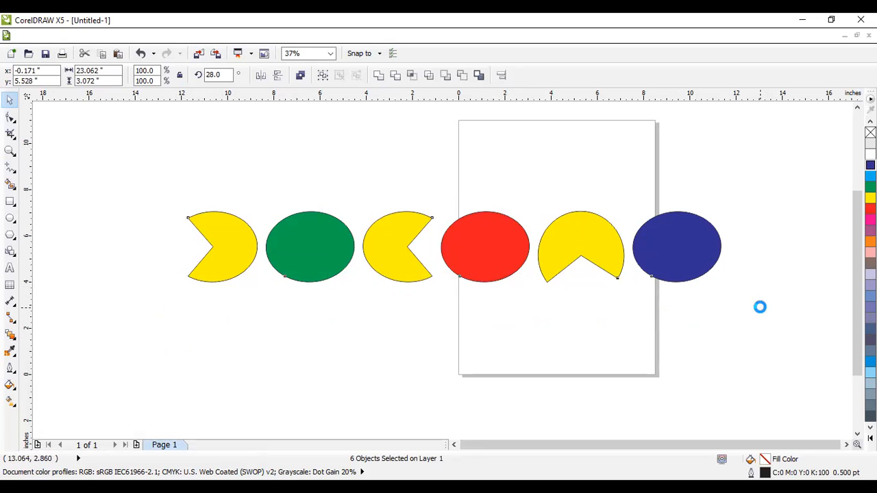
pyautogui.hotkey('ctrl', 'g')
# Enlarge the group of six shapes to about 28.56 in wide and 5.89 in high.
pyautogui.moveTo(724, 286)
pyautogui.mouseDown()
pyautogui.moveTo(449, 249)
pyautogui.moveTo(520, 298)
pyautogui.moveTo(674, 362)
pyautogui.moveTo(729, 287)
pyautogui.mouseUp()
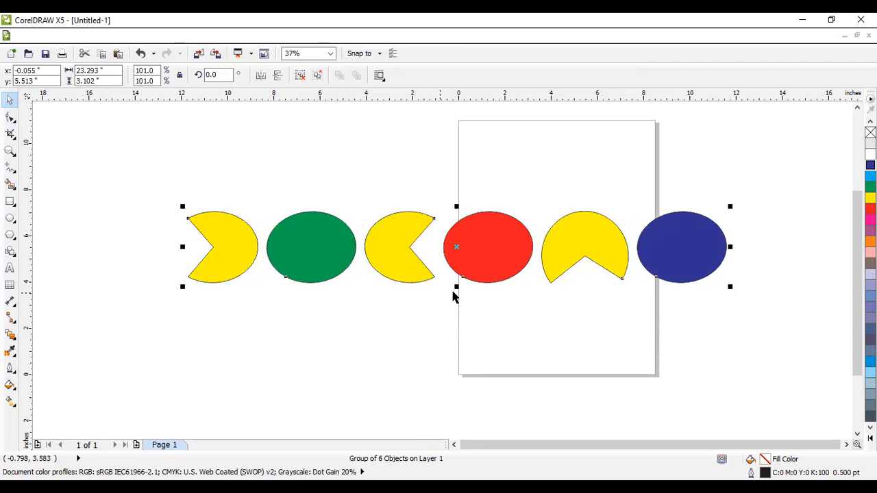
pyautogui.moveTo(456, 287); pyautogui.dragTo(456, 342)
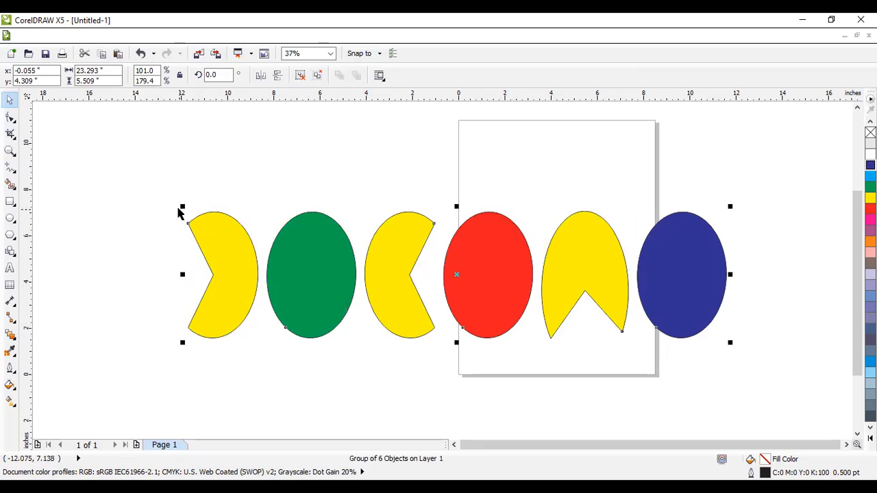
pyautogui.moveTo(183, 204); pyautogui.dragTo(148, 205)
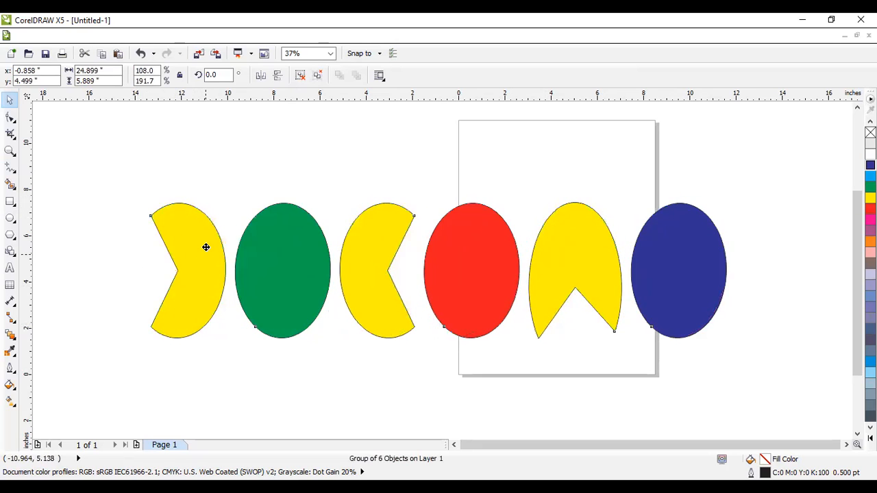
pyautogui.moveTo(146, 258); pyautogui.dragTo(98, 258)
pyautogui.moveTo(730, 258); pyautogui.dragTo(764, 260)
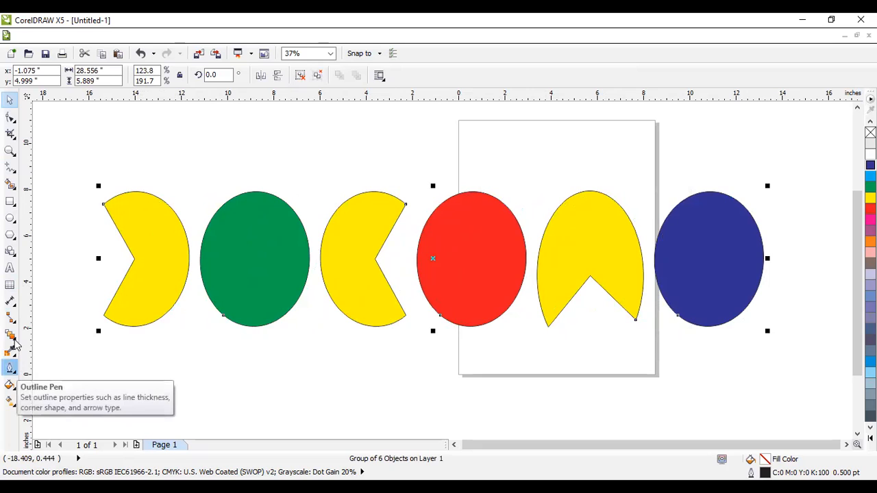
# Apply an inside contour to the group with 3 steps, a 0.18 in offset, and red outline and fill.
pyautogui.click(13, 340)
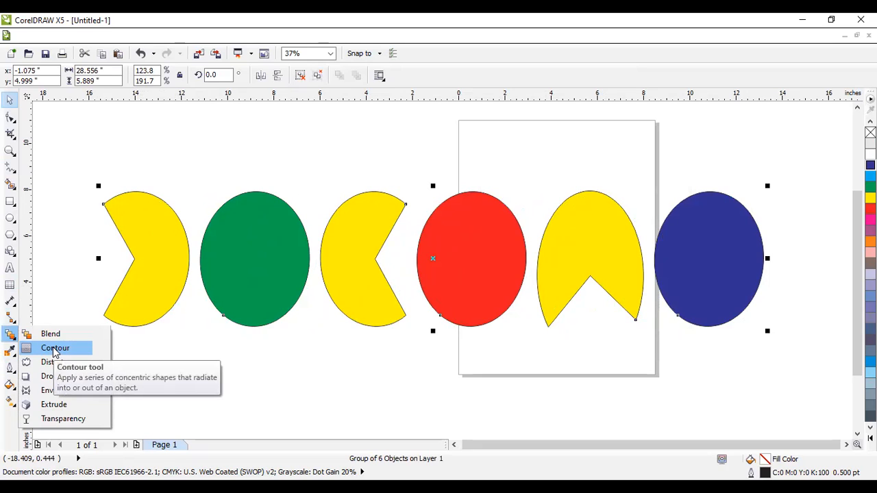
pyautogui.click(54, 352)
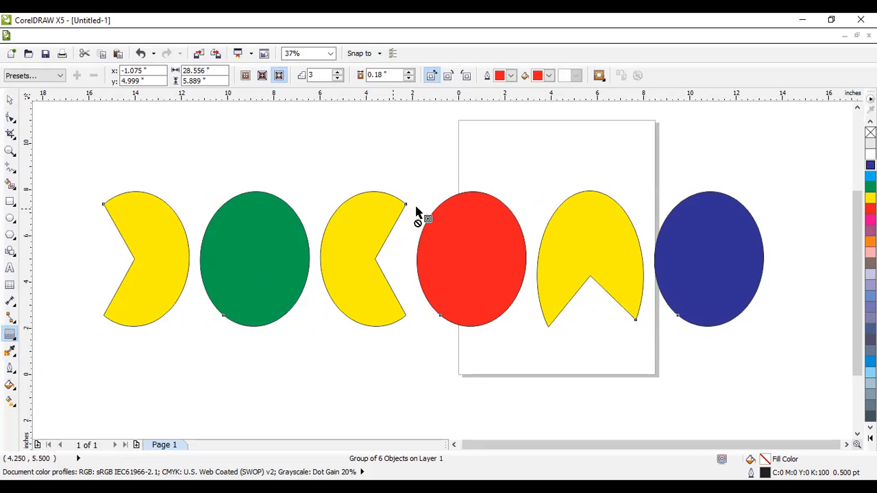
pyautogui.moveTo(404, 207); pyautogui.dragTo(409, 209)
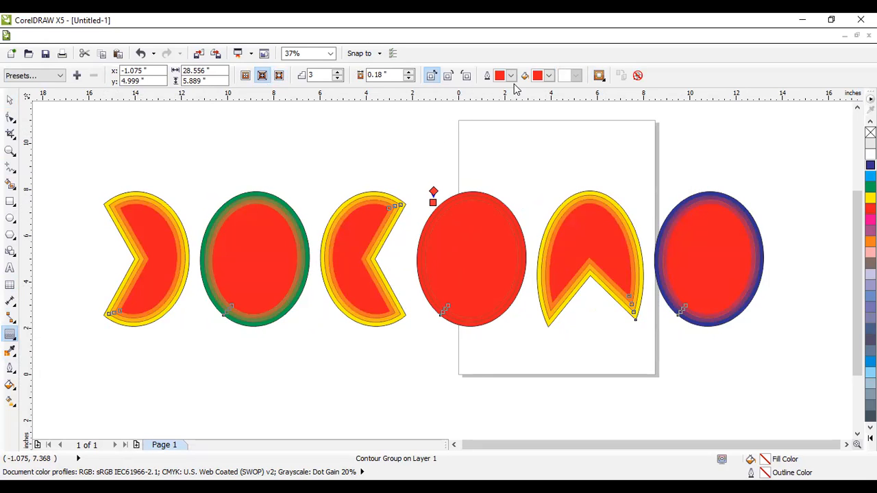
# Give the group's contour an orange fill colour, counterclockwise contour colours and a 0.31 in offset.
pyautogui.click(550, 76)
pyautogui.click(568, 92)
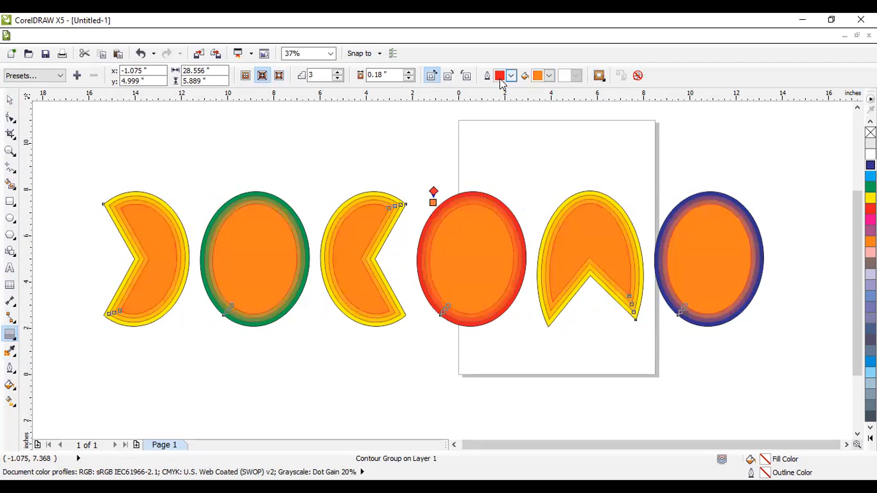
pyautogui.click(467, 75)
pyautogui.click(449, 76)
pyautogui.click(435, 77)
pyautogui.click(465, 75)
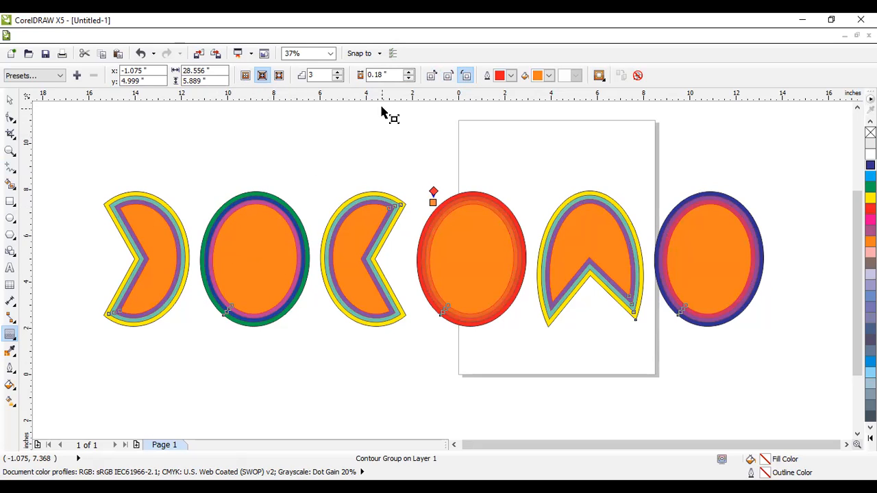
pyautogui.click(409, 72)
pyautogui.moveTo(408, 73); pyautogui.dragTo(409, 74)
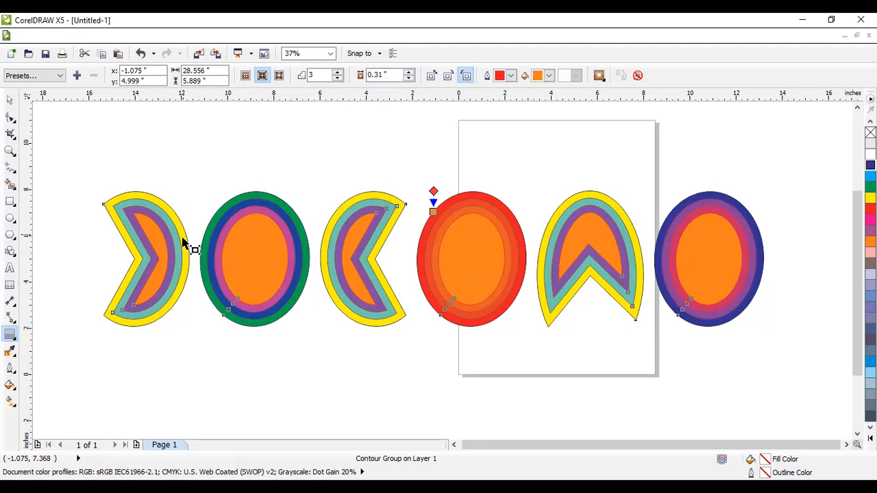
# Try the contour with 4, 1 and 2 steps, and return it to 3 steps.
pyautogui.click(337, 72)
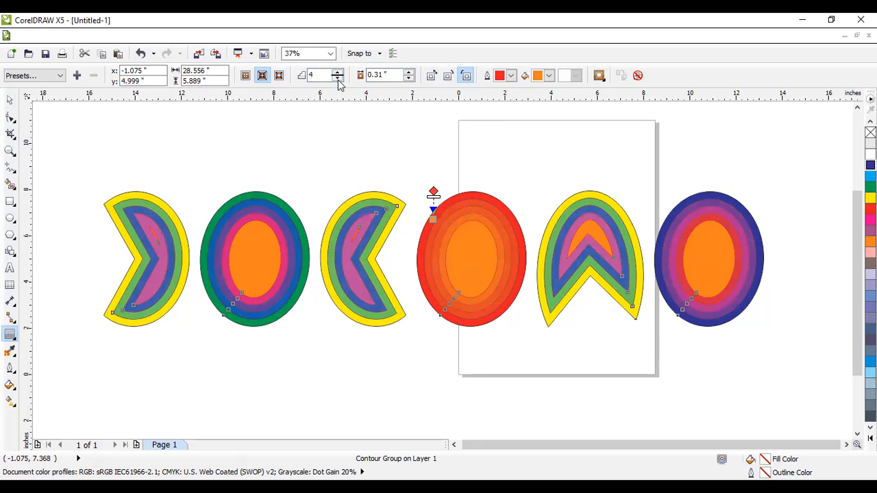
pyautogui.click(337, 79)
pyautogui.click(338, 79)
pyautogui.click(337, 79)
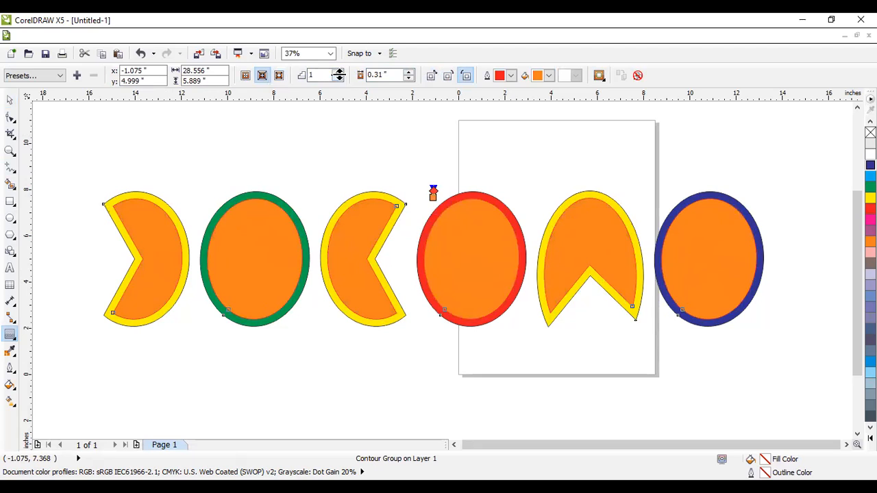
pyautogui.click(338, 72)
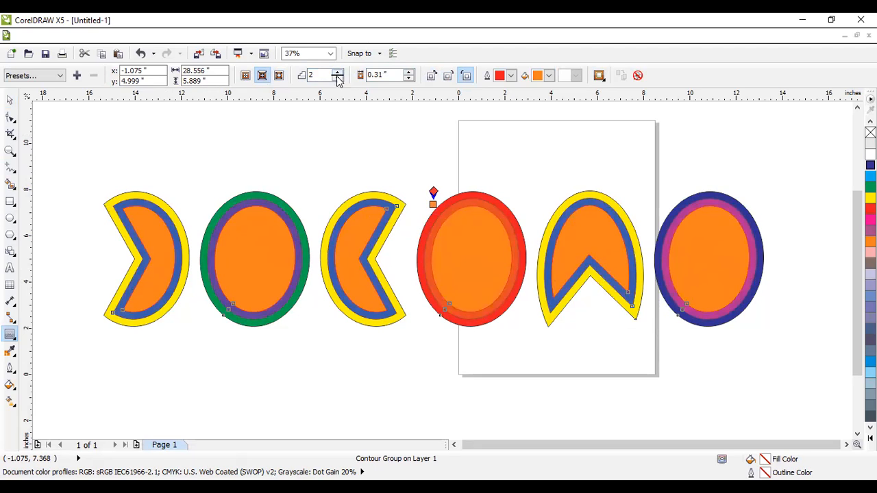
pyautogui.click(338, 72)
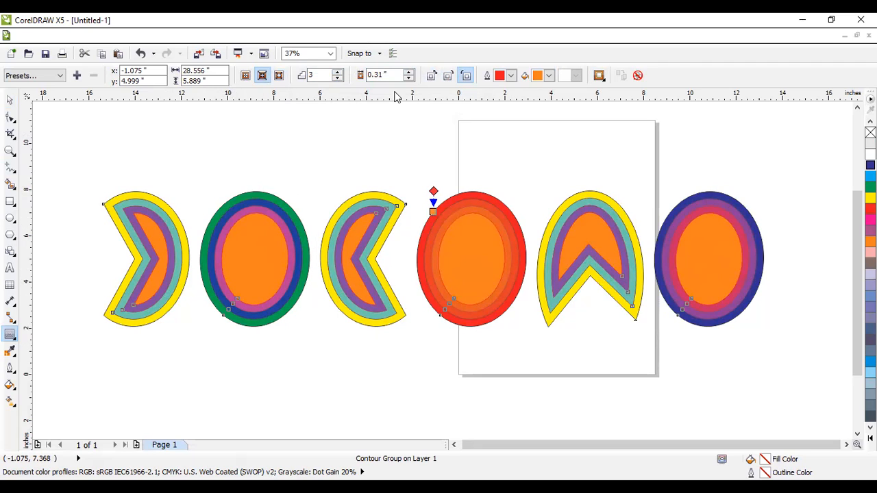
# Try outside and inside contours on the group, and run the contour to the centre instead.
pyautogui.click(279, 76)
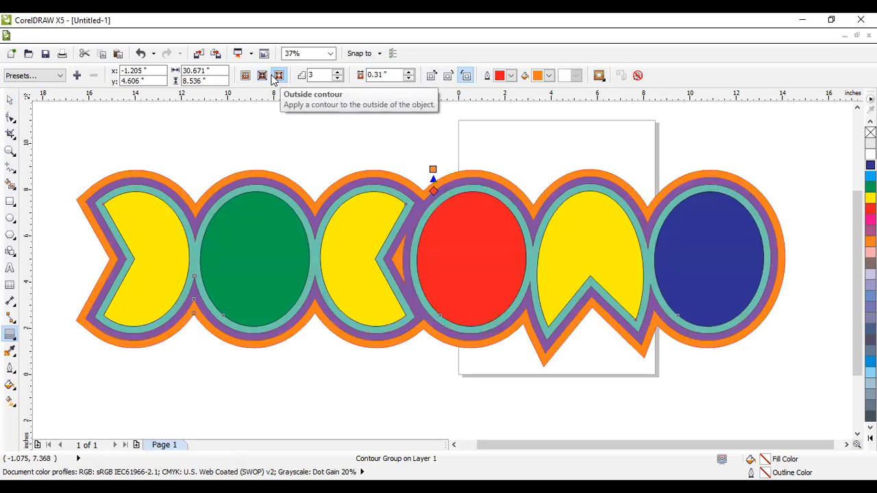
pyautogui.click(263, 76)
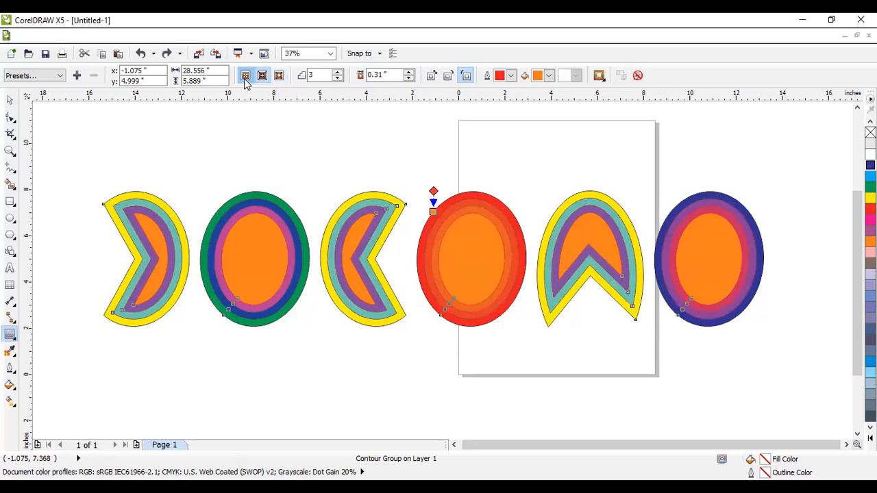
pyautogui.click(246, 77)
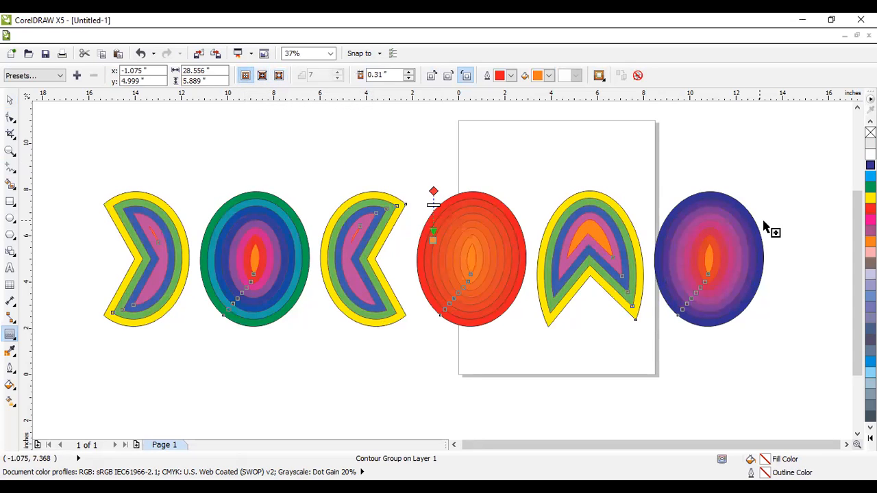
# Group the shapes with their contours and move the group to about X -0.66 in, Y 5.02 in.
pyautogui.doubleClick(10, 100)
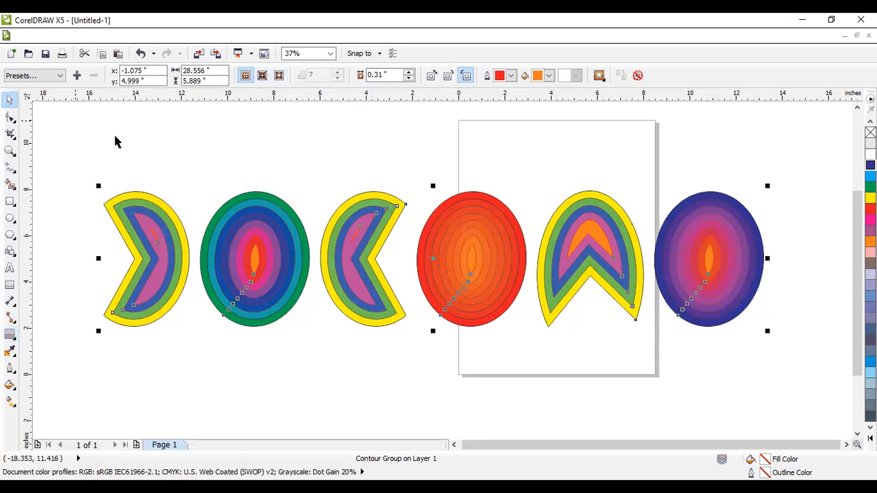
pyautogui.click(68, 142)
pyautogui.moveTo(69, 142); pyautogui.dragTo(824, 379)
pyautogui.hotkey('ctrl', 'g')
pyautogui.moveTo(568, 253)
pyautogui.mouseDown()
pyautogui.moveTo(566, 245)
pyautogui.moveTo(577, 253)
pyautogui.mouseUp()
pyautogui.moveTo(499, 283); pyautogui.dragTo(498, 283)
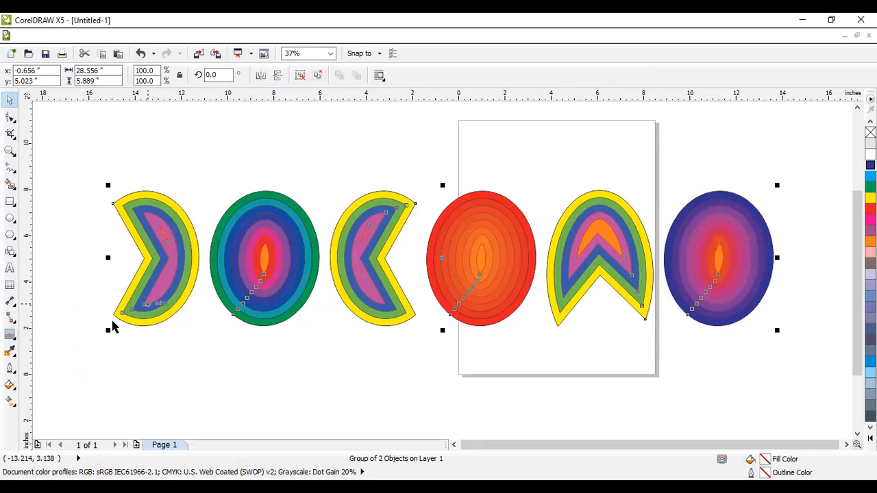
# Distort the contoured group with a Push and Pull distortion of amplitude -10 from the third shape's upper tip.
pyautogui.click(13, 336)
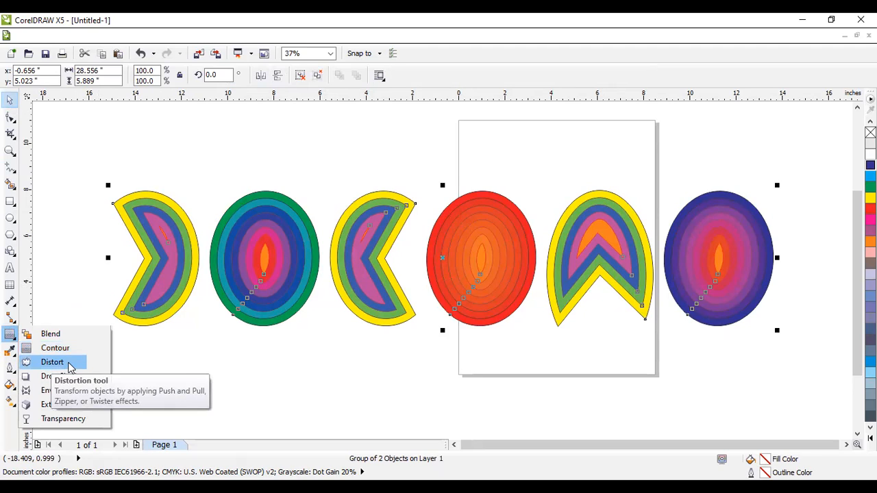
pyautogui.click(82, 363)
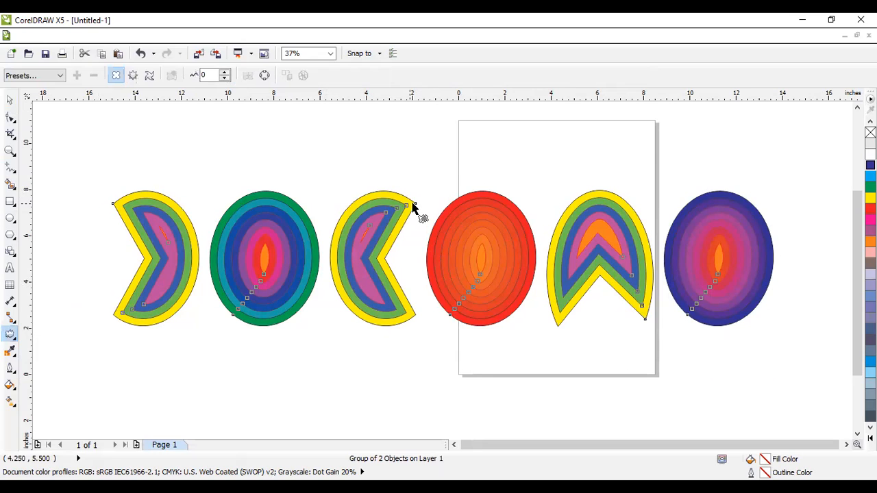
pyautogui.moveTo(416, 207); pyautogui.dragTo(415, 133)
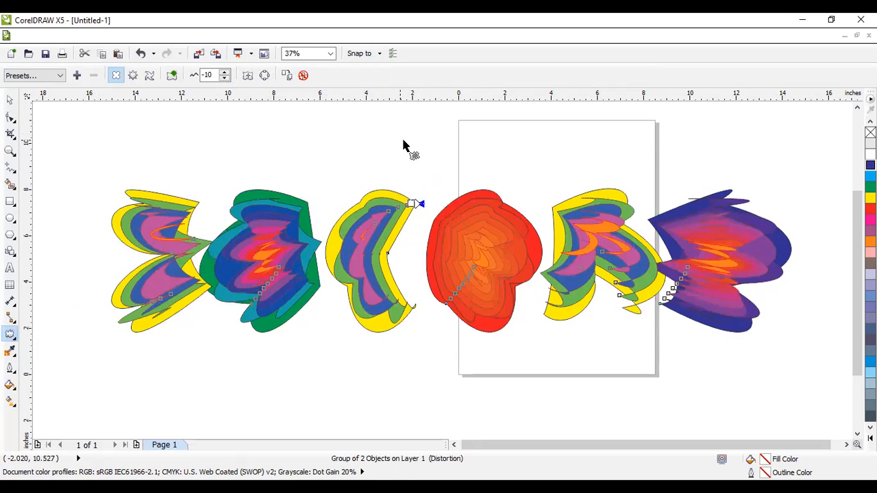
# Shrink the distorted group to about 10.10 in wide and 2.13 in high, and move it to about X -8.54 in, Y 4.59 in.
pyautogui.click(10, 100)
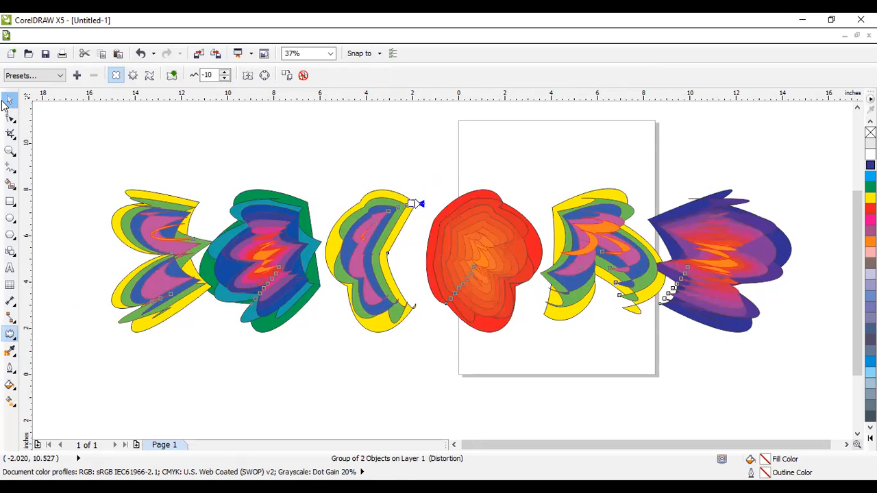
pyautogui.click(143, 144)
pyautogui.moveTo(79, 151); pyautogui.dragTo(841, 379)
pyautogui.moveTo(793, 335); pyautogui.dragTo(705, 311)
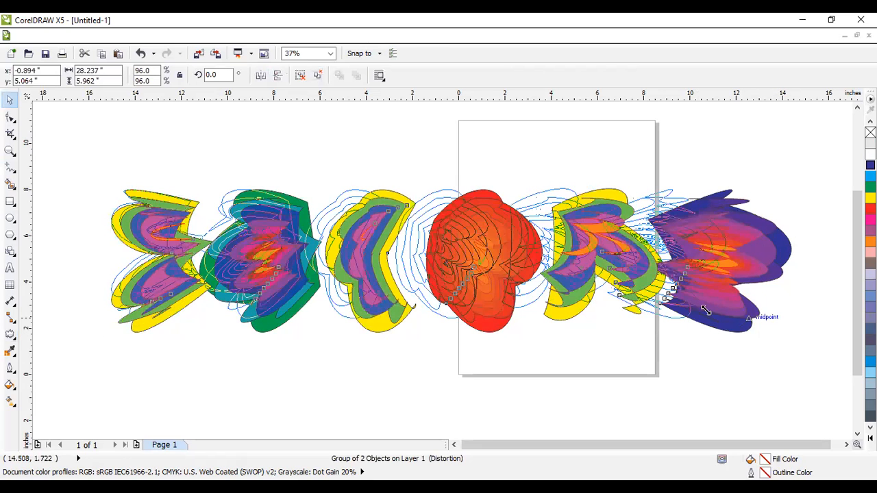
pyautogui.moveTo(433, 273); pyautogui.dragTo(432, 272)
pyautogui.moveTo(480, 302); pyautogui.dragTo(357, 274)
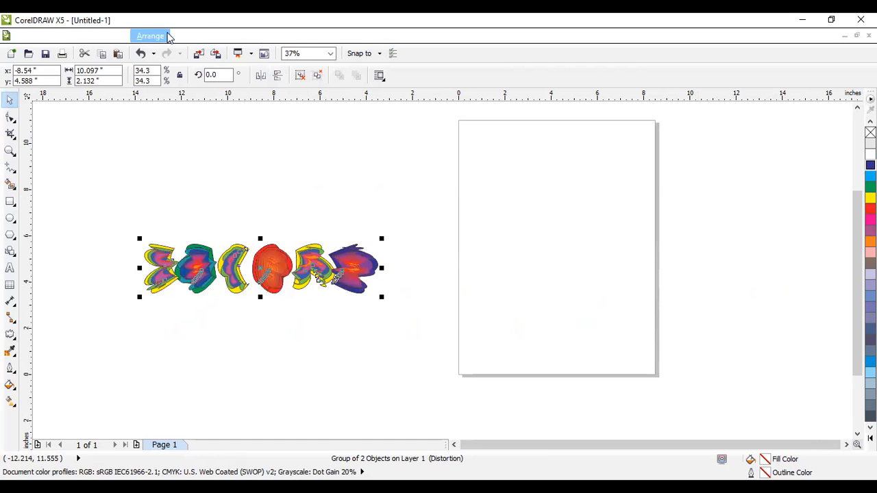
# Open the Rotate transformation settings for the distorted group.
pyautogui.click(190, 36)
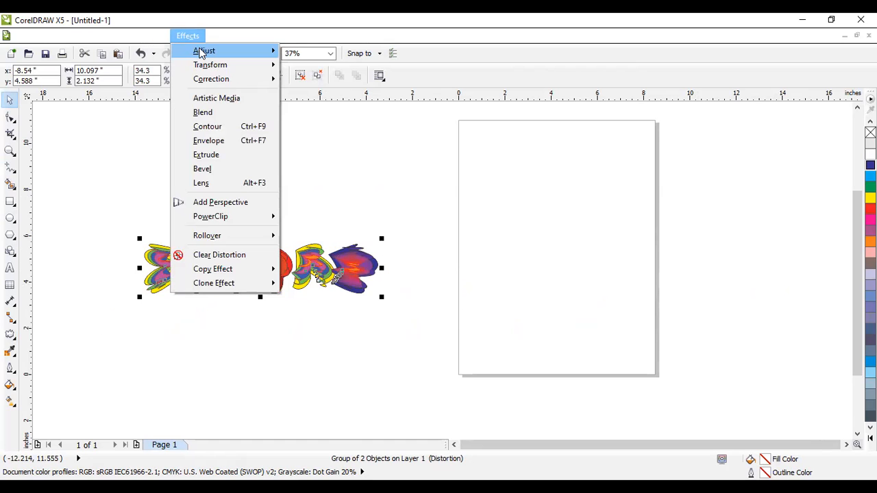
pyautogui.moveTo(146, 37)
pyautogui.moveTo(280, 49)
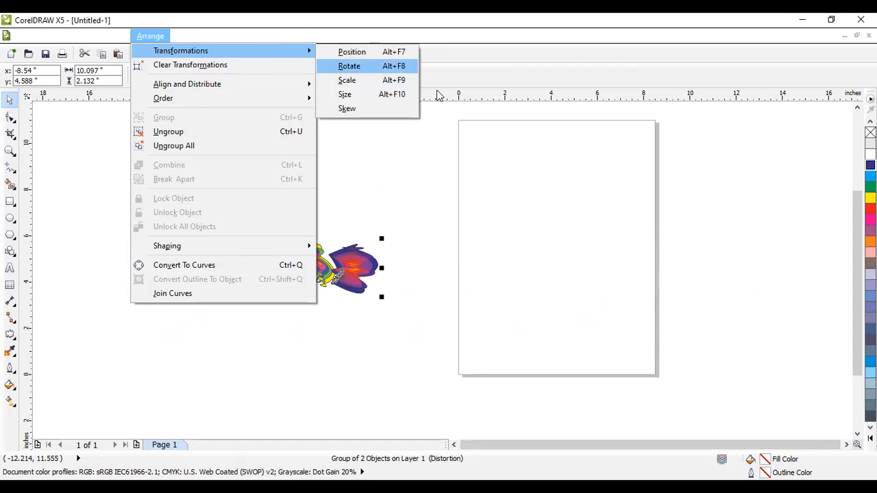
pyautogui.click(404, 66)
pyautogui.scroll(2, 268, 211)
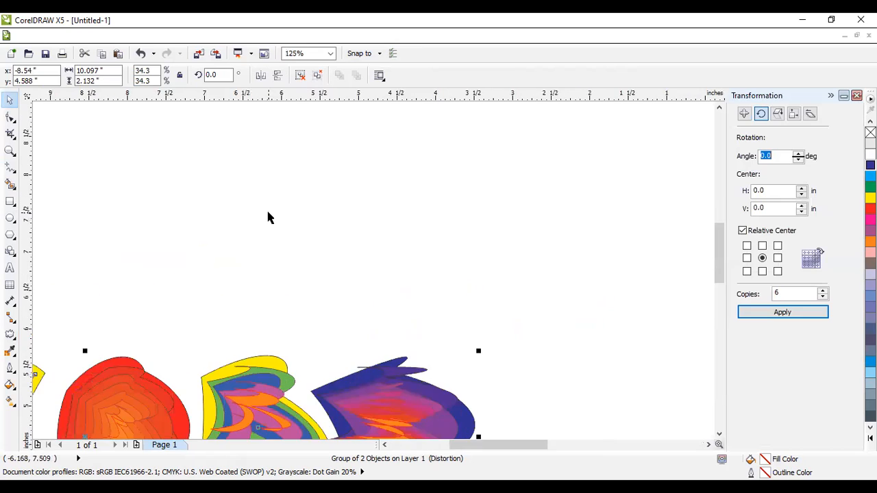
pyautogui.scroll(-1, 267, 218)
pyautogui.scroll(-1, 313, 242)
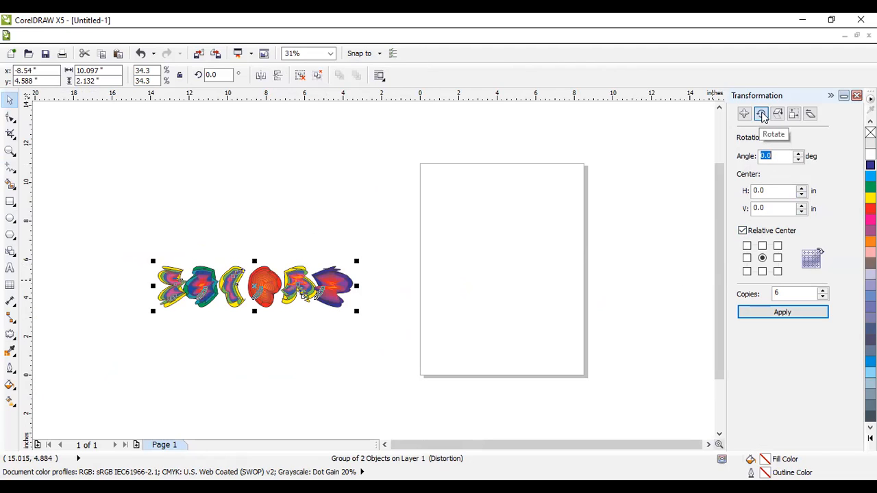
# Try fanning out the group by 3 degrees about its bottom-right corner, applying 6 copies three times, and undo the rotations.
pyautogui.click(778, 272)
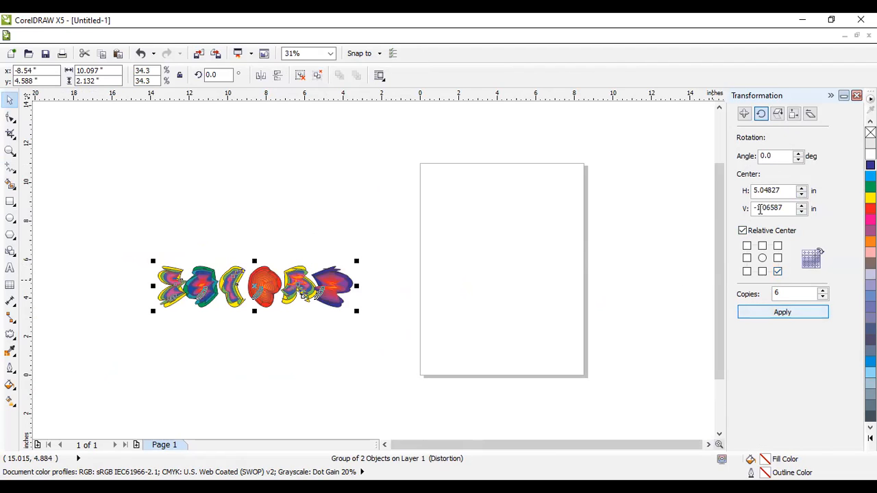
pyautogui.write('3')
pyautogui.click(776, 314)
pyautogui.click(776, 316)
pyautogui.click(776, 315)
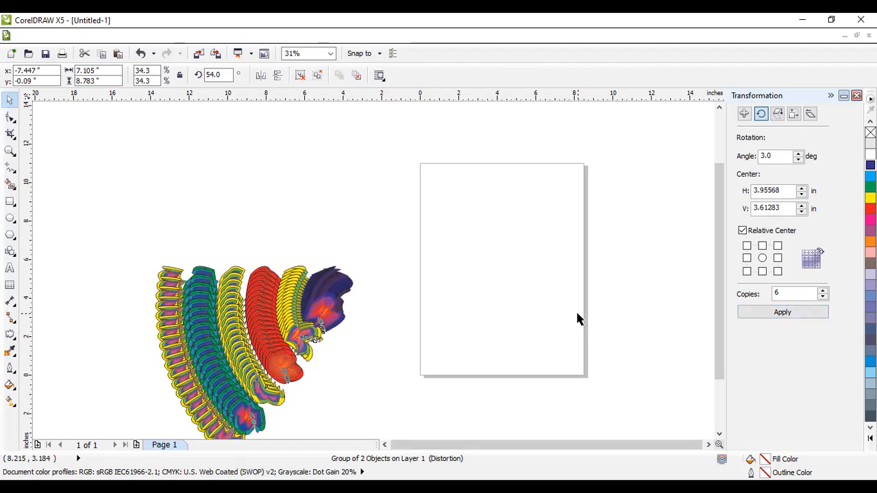
pyautogui.hotkey('ctrl', 'z')
pyautogui.hotkey('ctrl', 'z')
pyautogui.hotkey('ctrl', 'z')
# Move the group to about X -3.24 in, Y 7.95 in, and rotate 6 copies about its centre at 30 degree intervals.
pyautogui.moveTo(187, 297); pyautogui.dragTo(289, 233)
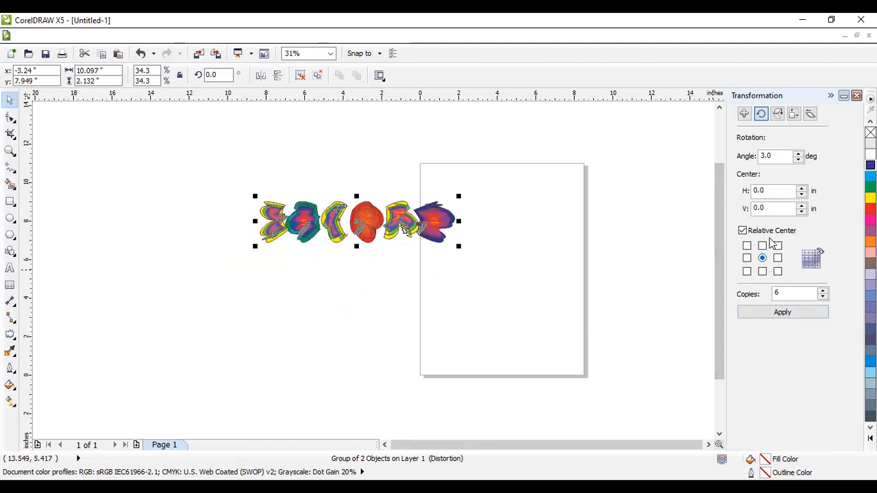
pyautogui.doubleClick(763, 155)
pyautogui.write('30')
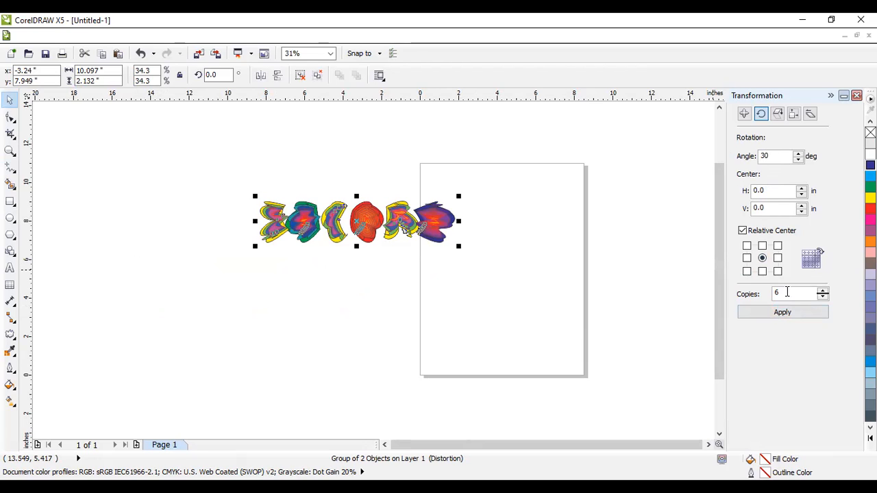
pyautogui.click(783, 312)
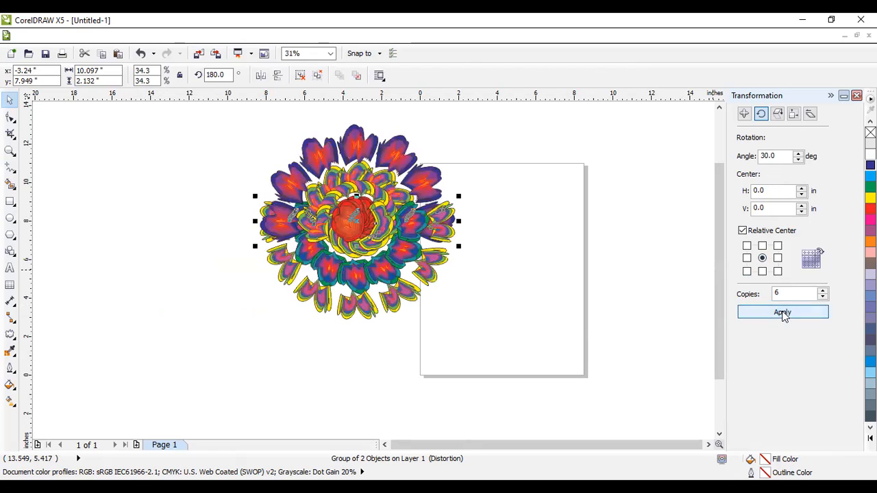
# Examine the rotated flower pattern up close and in full-screen preview.
pyautogui.click(161, 194)
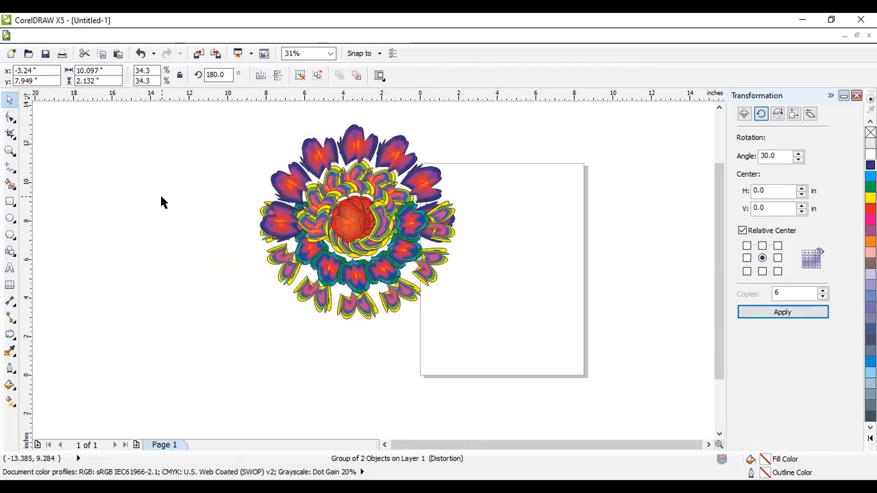
pyautogui.moveTo(207, 138); pyautogui.dragTo(486, 363)
pyautogui.scroll(2, 440, 329)
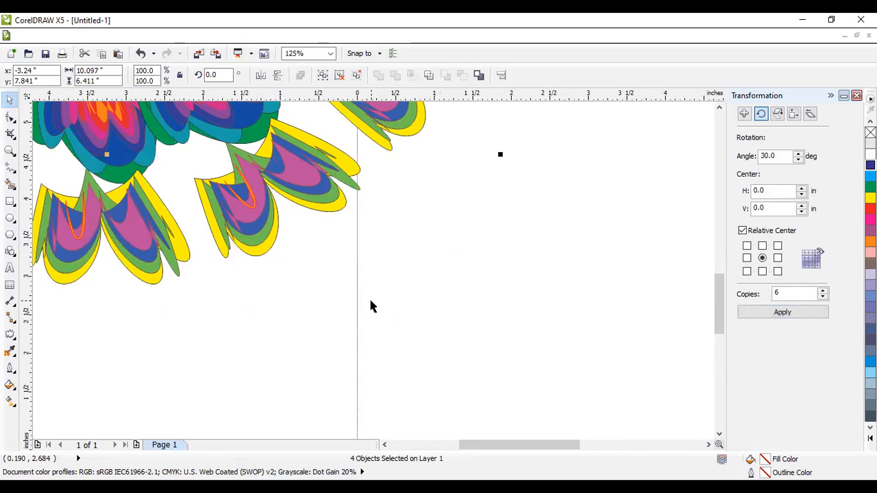
pyautogui.scroll(-1, 372, 305)
pyautogui.click(719, 109)
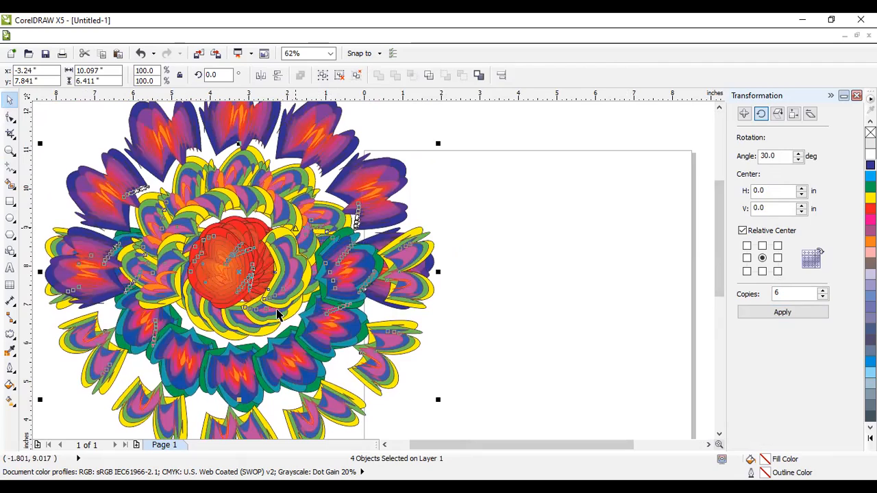
pyautogui.press('F9')
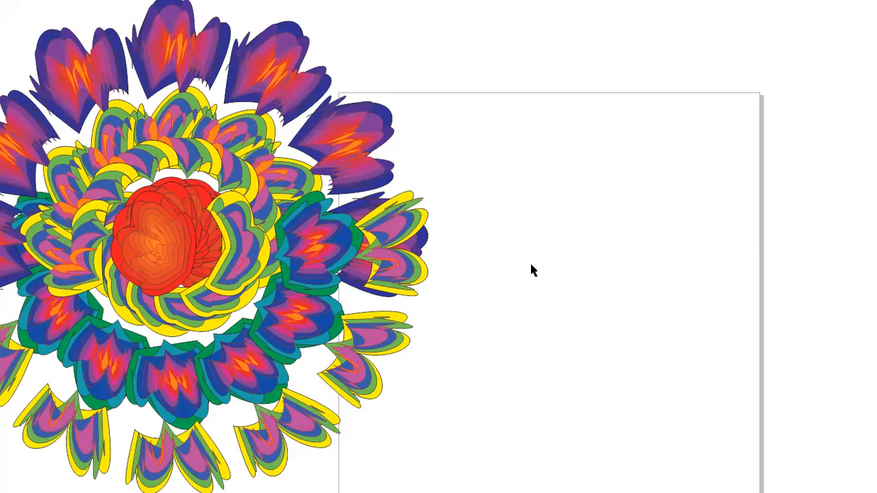
pyautogui.press('Escape')
# Delete all objects of the flower pattern.
pyautogui.hotkey('ctrl', 'a')
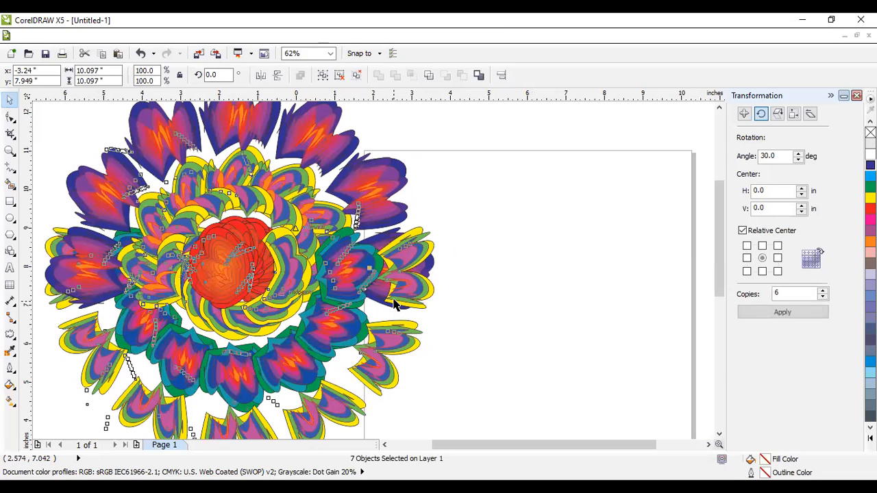
pyautogui.press('Delete')
# Draw an ellipse about 6.1 in wide and 5.97 in high over the page's left edge.
pyautogui.scroll(-2, 426, 190)
pyautogui.scroll(2, 405, 198)
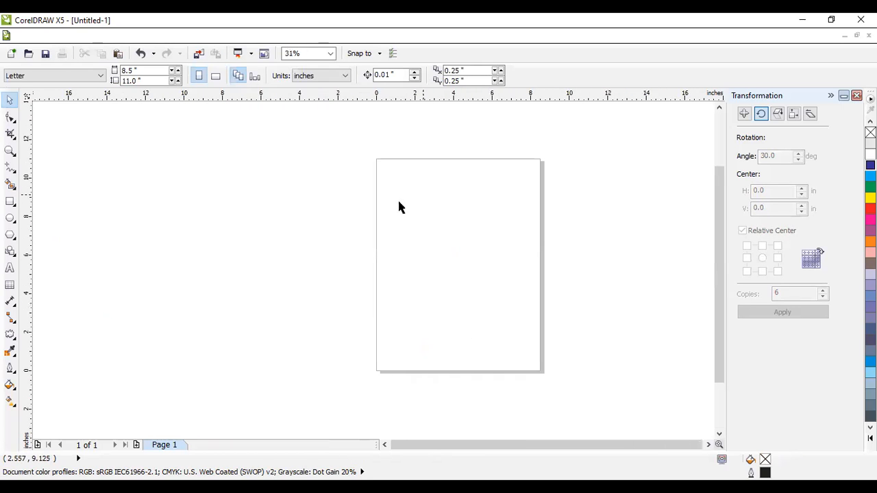
pyautogui.click(10, 217)
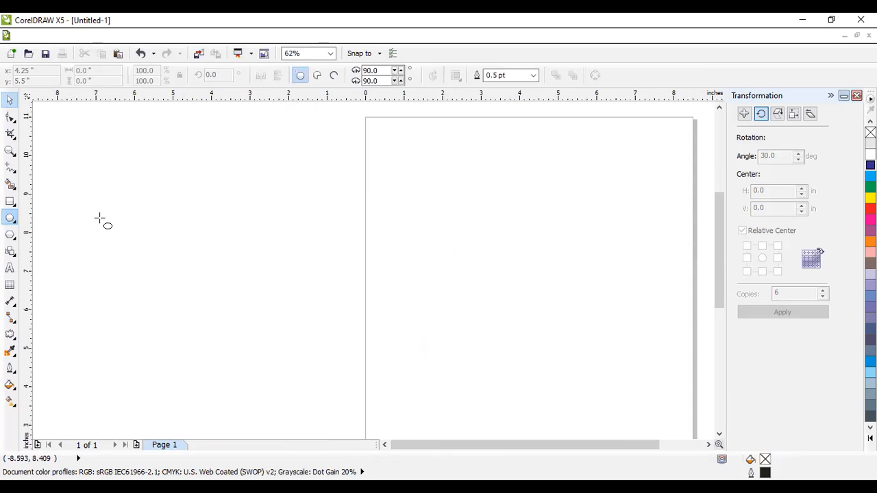
pyautogui.moveTo(308, 170); pyautogui.dragTo(557, 372)
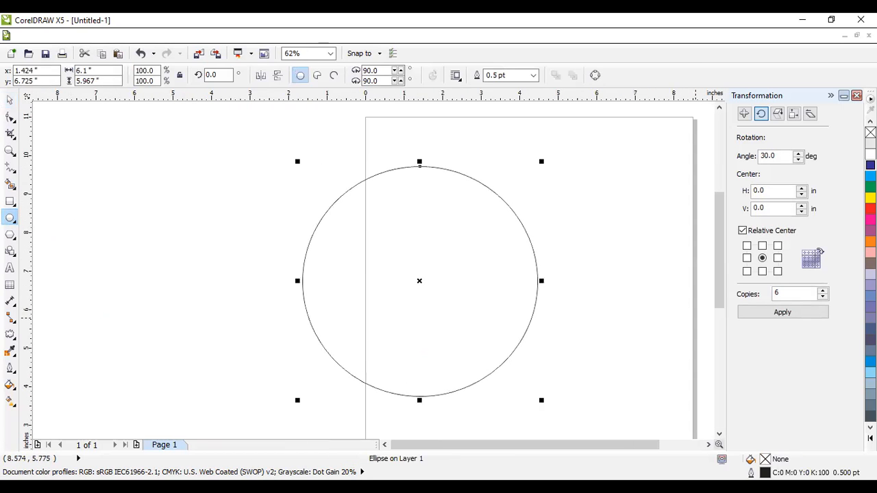
# Fill the ellipse with red and set up the Smudge Brush with a nib size of 1 inch.
pyautogui.click(870, 209)
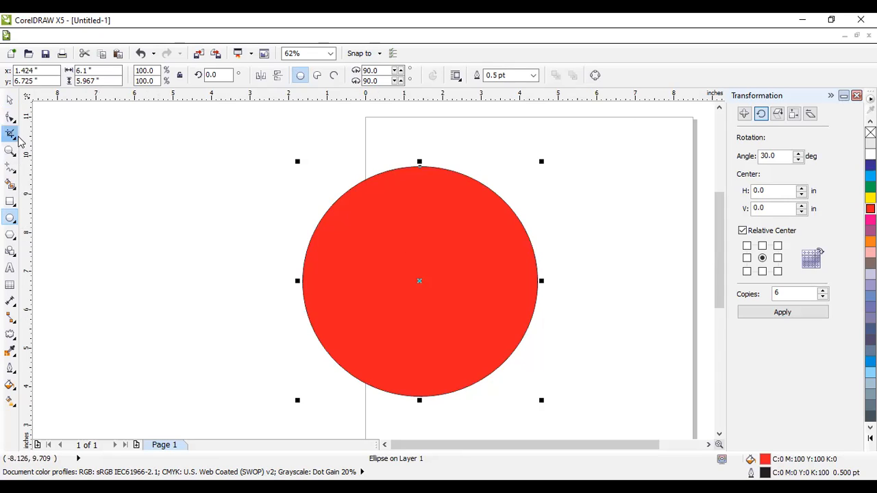
pyautogui.click(11, 123)
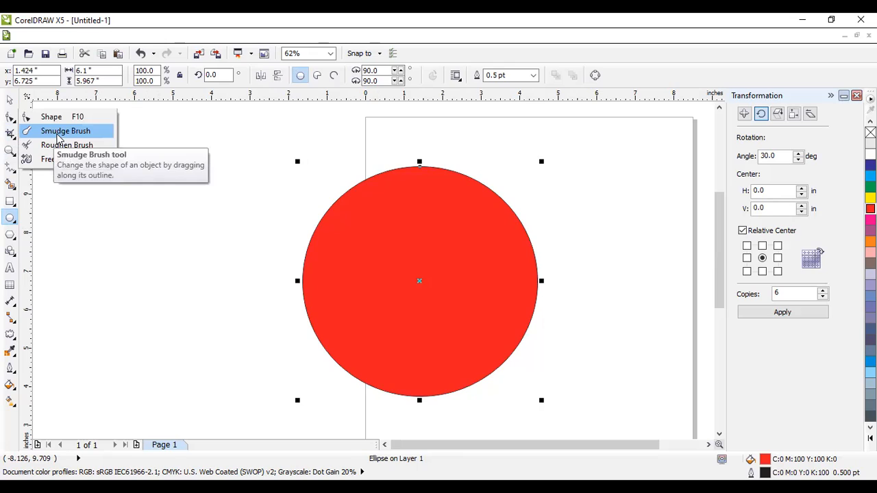
pyautogui.click(60, 137)
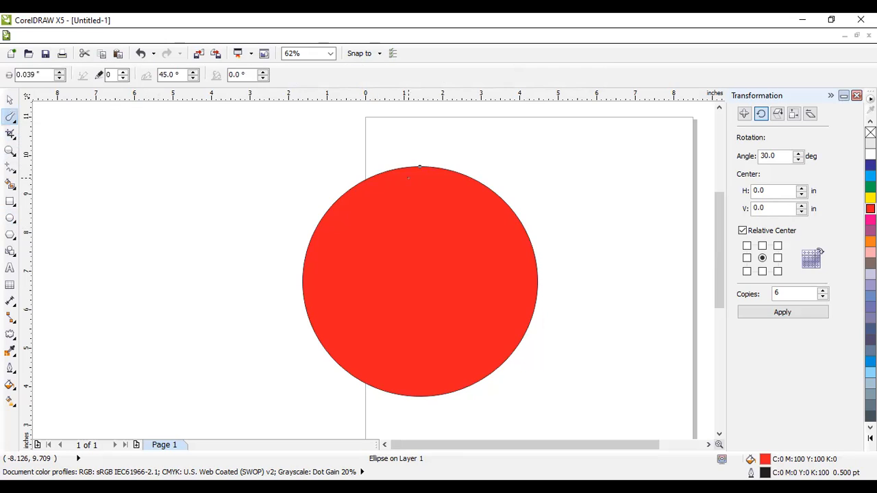
pyautogui.click(59, 72)
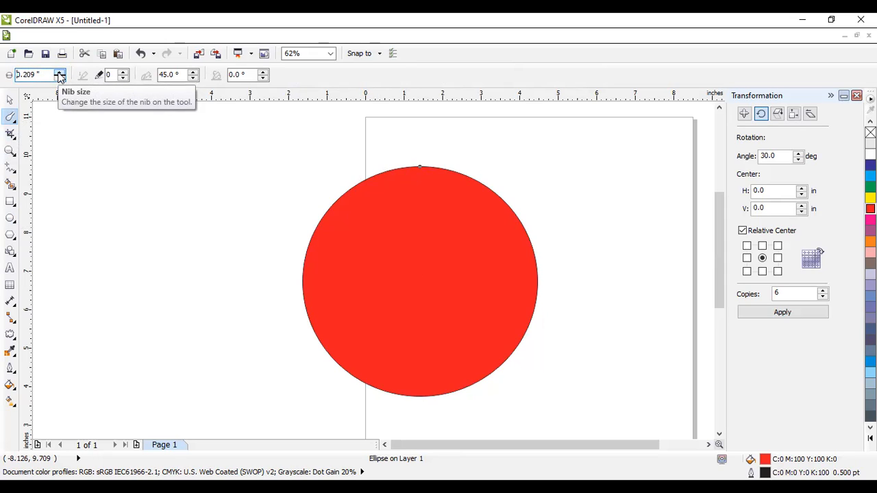
pyautogui.click(60, 73)
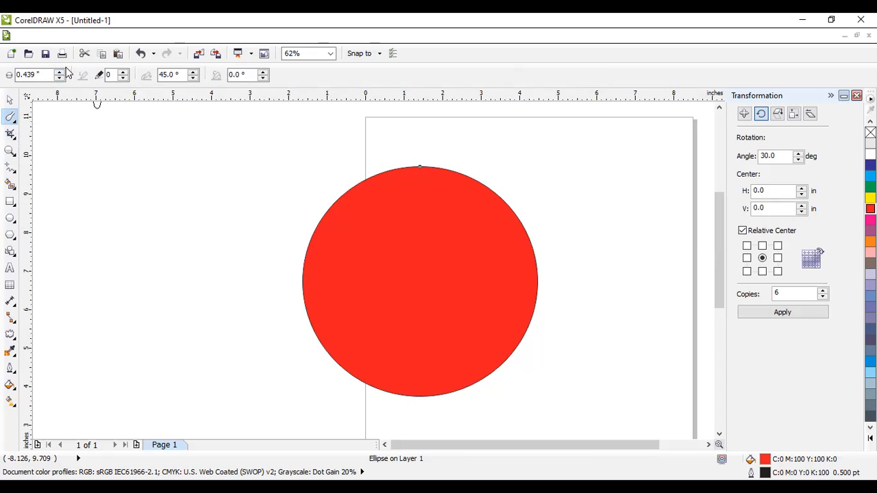
pyautogui.moveTo(49, 75); pyautogui.dragTo(8, 76)
pyautogui.write('1')
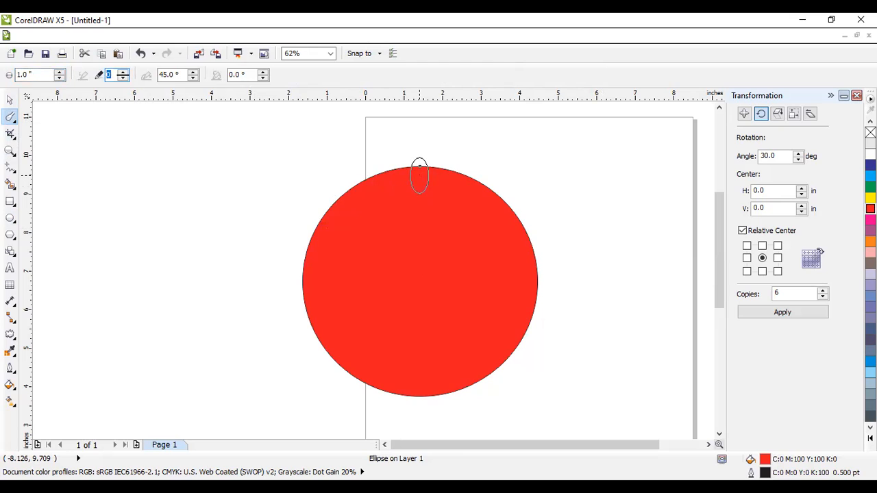
# Convert the red ellipse to curves and smudge long arms outward around its edge.
pyautogui.click(421, 179)
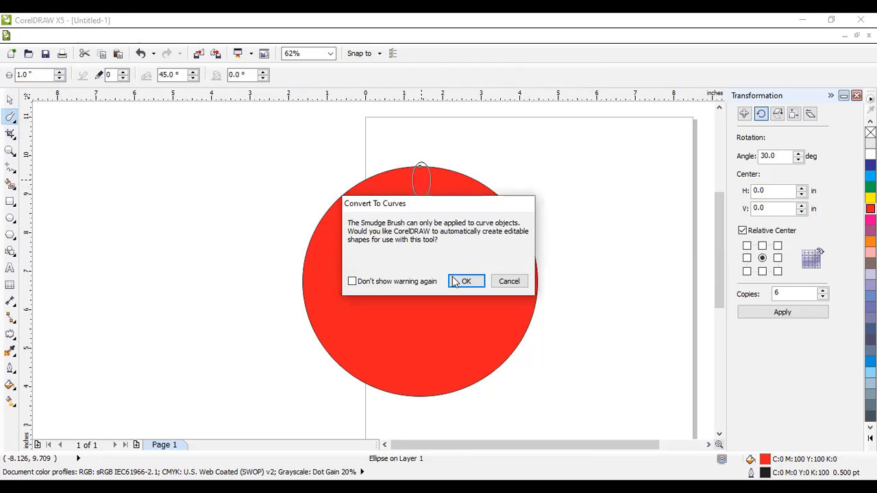
pyautogui.click(452, 280)
pyautogui.moveTo(418, 164); pyautogui.dragTo(406, 159)
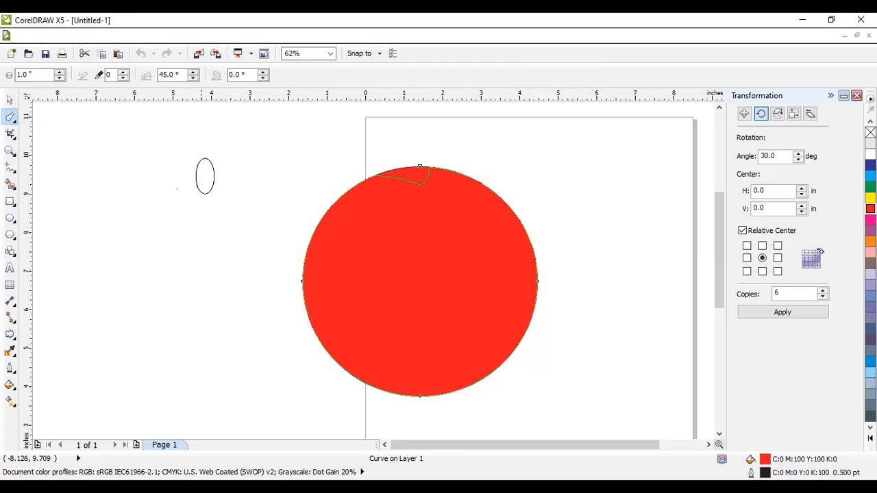
pyautogui.moveTo(344, 236)
pyautogui.mouseDown()
pyautogui.moveTo(299, 239)
pyautogui.moveTo(140, 168)
pyautogui.mouseUp()
pyautogui.moveTo(362, 299); pyautogui.dragTo(107, 392)
pyautogui.moveTo(415, 343); pyautogui.dragTo(380, 433)
pyautogui.moveTo(483, 353); pyautogui.dragTo(626, 428)
pyautogui.moveTo(511, 257); pyautogui.dragTo(595, 195)
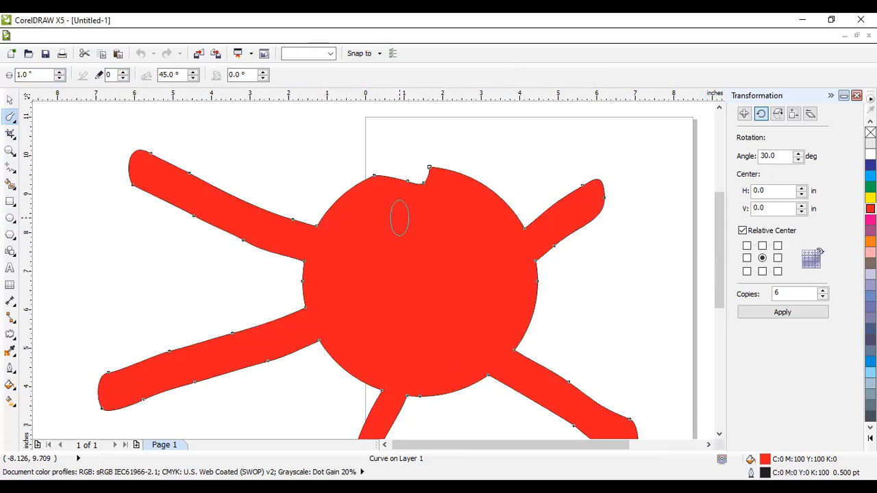
pyautogui.moveTo(438, 229)
pyautogui.mouseDown()
pyautogui.moveTo(439, 158)
pyautogui.moveTo(481, 120)
pyautogui.mouseUp()
pyautogui.moveTo(565, 159); pyautogui.dragTo(568, 152)
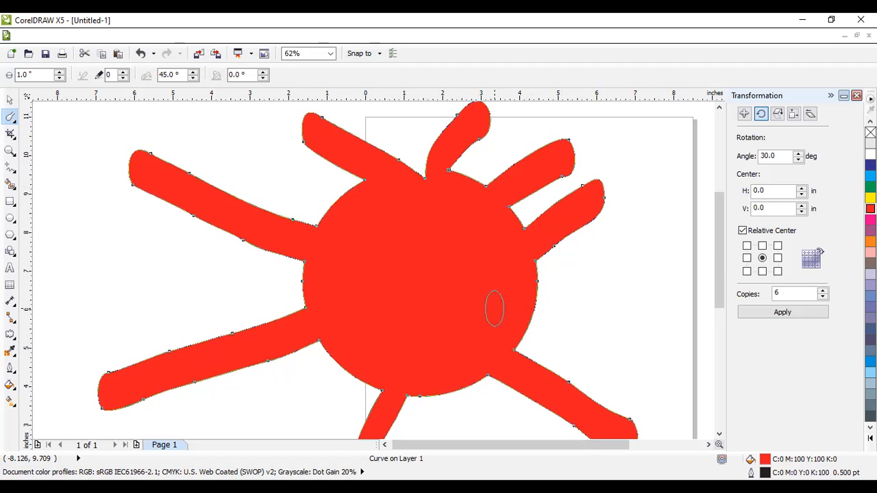
# Smudge more arms and side branches outward, and sweep a hooked channel into the body from its lower-left edge.
pyautogui.moveTo(493, 304); pyautogui.dragTo(617, 284)
pyautogui.moveTo(322, 284); pyautogui.dragTo(165, 281)
pyautogui.moveTo(411, 373); pyautogui.dragTo(482, 432)
pyautogui.moveTo(196, 190); pyautogui.dragTo(237, 130)
pyautogui.moveTo(196, 301); pyautogui.dragTo(83, 312)
pyautogui.moveTo(215, 268); pyautogui.dragTo(110, 205)
pyautogui.moveTo(579, 304); pyautogui.dragTo(582, 271)
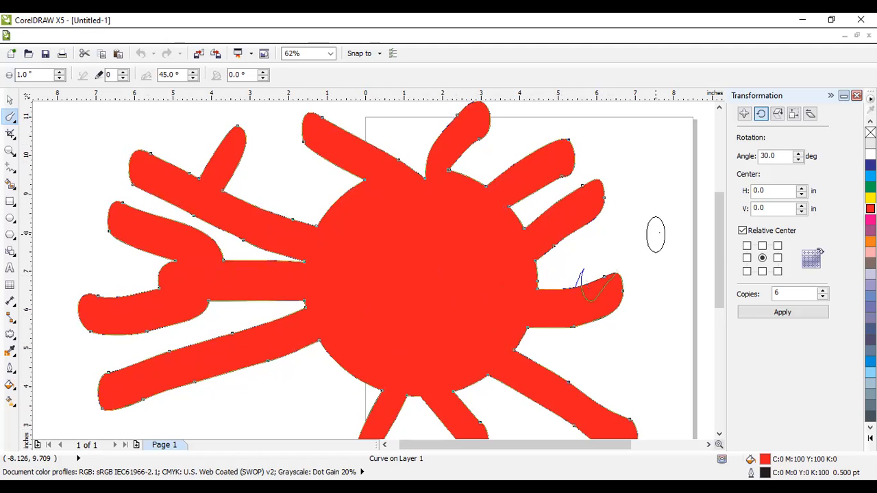
pyautogui.moveTo(574, 323); pyautogui.dragTo(643, 356)
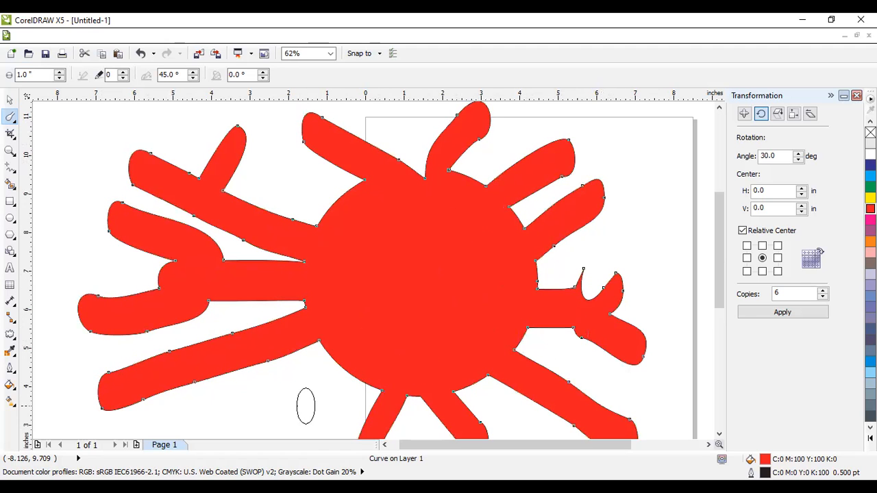
pyautogui.moveTo(299, 397)
pyautogui.mouseDown()
pyautogui.moveTo(365, 358)
pyautogui.moveTo(446, 226)
pyautogui.moveTo(476, 238)
pyautogui.moveTo(487, 280)
pyautogui.moveTo(483, 315)
pyautogui.moveTo(461, 342)
pyautogui.mouseUp()
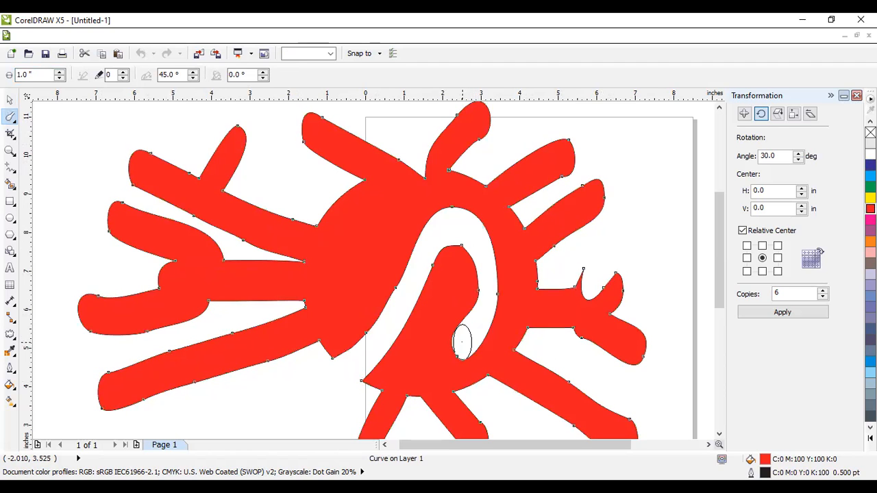
# Change the smudged shape's fill colour to yellow.
pyautogui.click(10, 100)
pyautogui.click(78, 133)
pyautogui.click(183, 205)
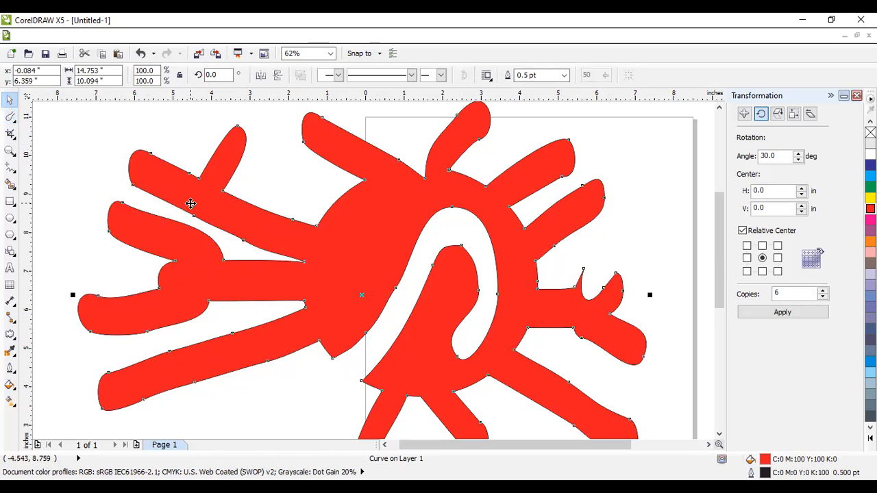
pyautogui.click(869, 197)
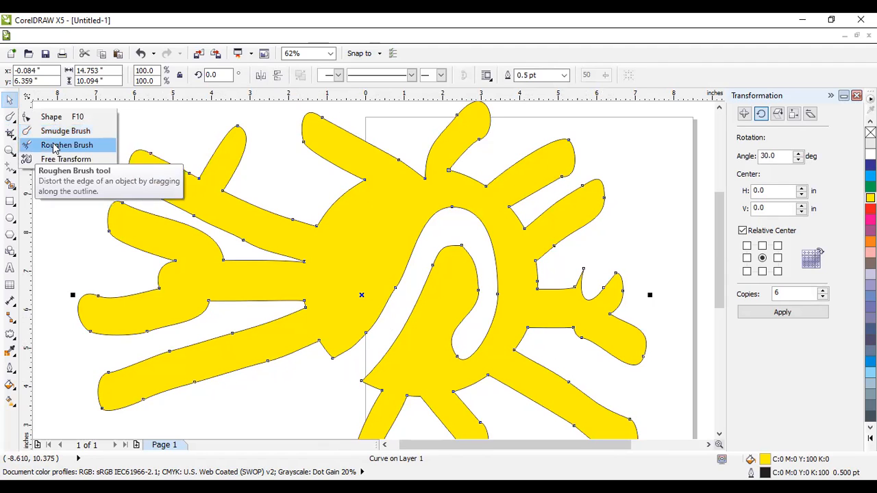
# Delete the yellow smudged shape and draw a rectangle about 4.43 in wide and 2.63 in high beside the page.
pyautogui.click(150, 146)
pyautogui.press('Delete')
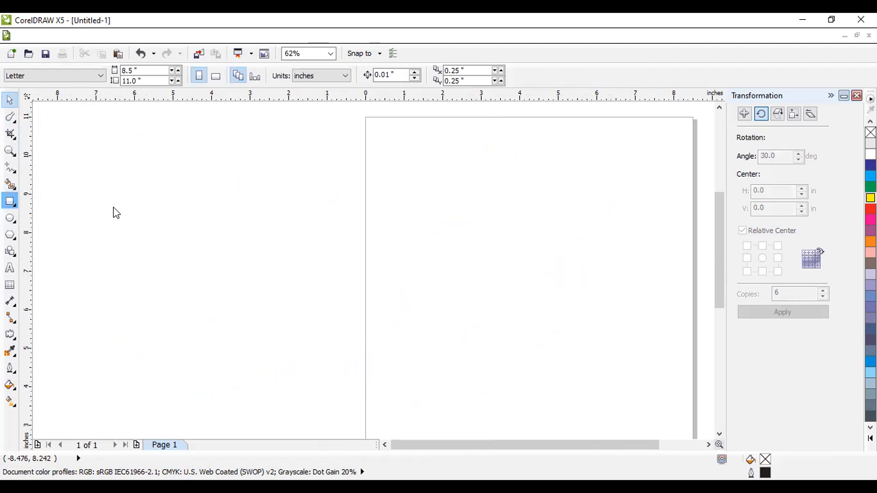
pyautogui.moveTo(117, 178)
pyautogui.mouseDown()
pyautogui.moveTo(226, 227)
pyautogui.moveTo(288, 279)
pyautogui.mouseUp()
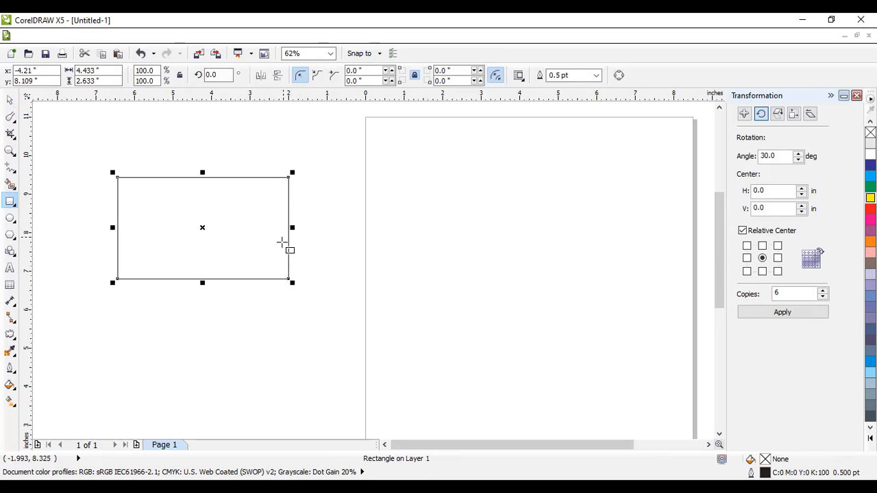
# Draw a straight two-point line about 4.1 in long from the rectangle's right edge onto the page.
pyautogui.click(12, 170)
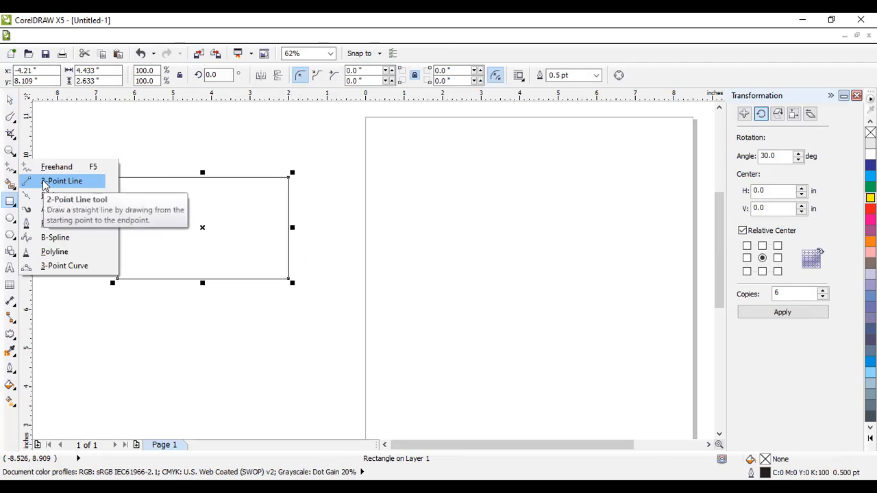
pyautogui.click(45, 182)
pyautogui.moveTo(288, 231); pyautogui.dragTo(449, 232)
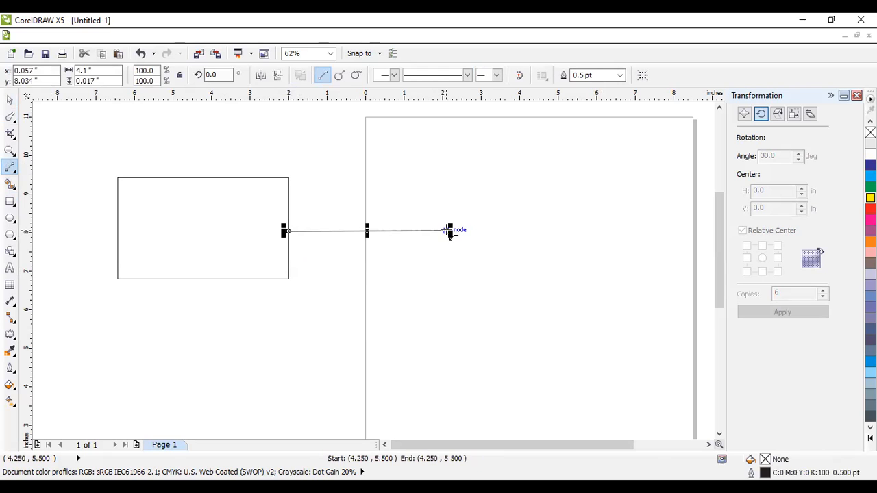
# Draw a second rectangle about 3.15 in by 2.45 in at the line's free end and nudge it until its edge meets the line.
pyautogui.click(10, 201)
pyautogui.moveTo(444, 182); pyautogui.dragTo(564, 276)
pyautogui.press('Right')
pyautogui.press('Right')
pyautogui.press('Right')
pyautogui.press('Right')
pyautogui.press('Right')
pyautogui.press('Right')
pyautogui.press('Right')
pyautogui.press('Right')
pyautogui.press('Right')
pyautogui.press('Right')
pyautogui.press('Right')
pyautogui.press('Right')
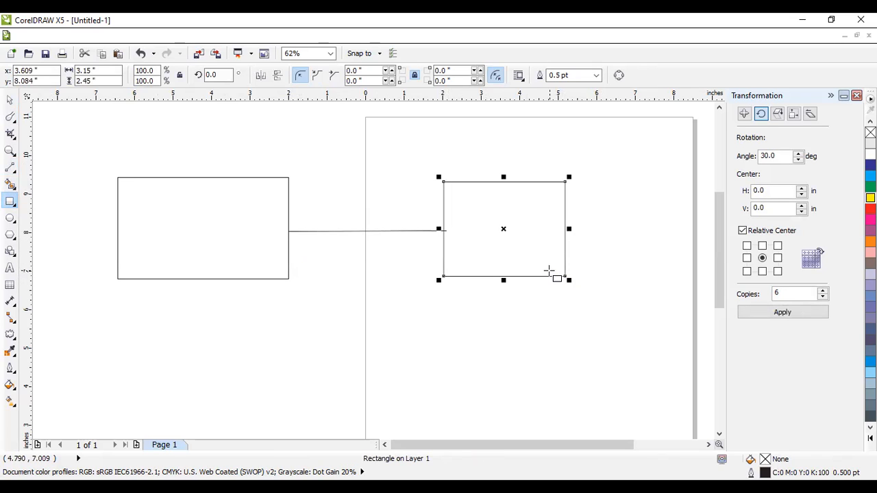
pyautogui.press('Left')
pyautogui.press('Left')
pyautogui.press('Left')
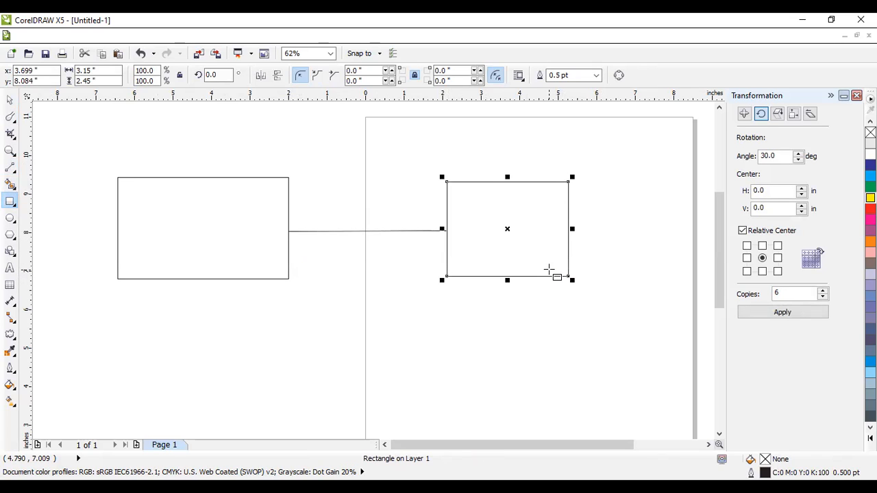
# Fill the larger rectangle beside the page with yellow.
pyautogui.click(13, 101)
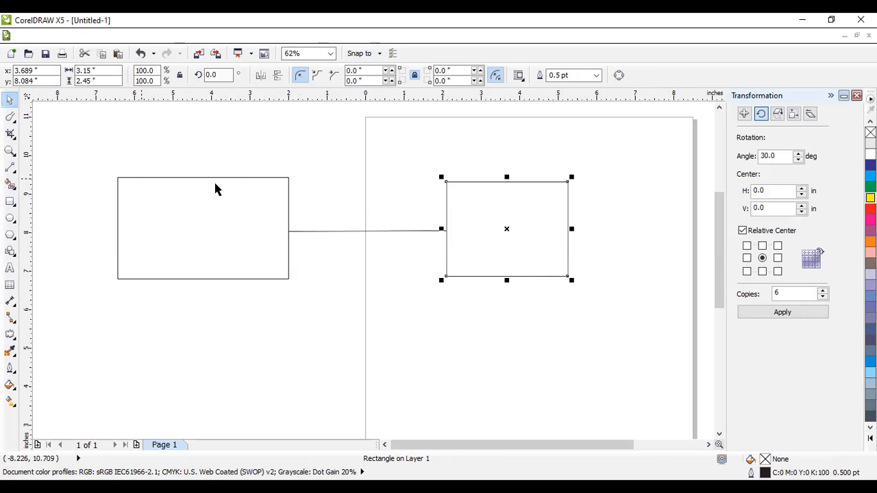
pyautogui.click(228, 180)
pyautogui.click(169, 178)
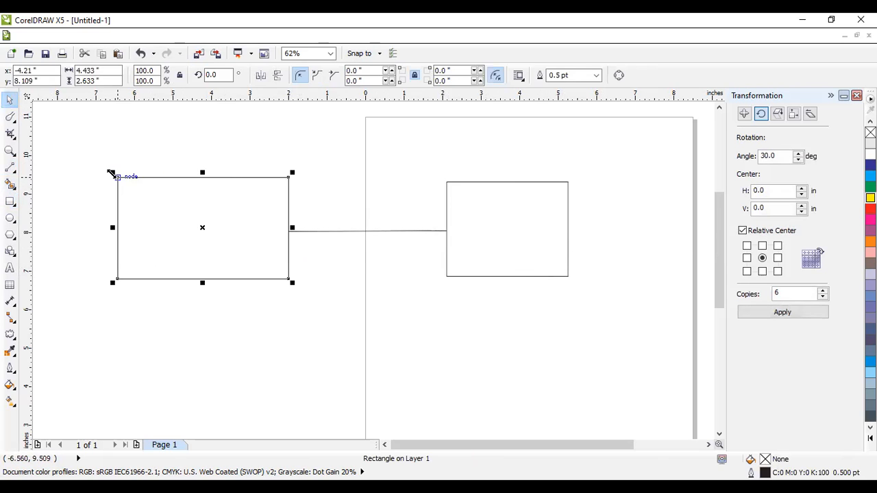
pyautogui.scroll(2, 112, 174)
pyautogui.scroll(-1, 117, 181)
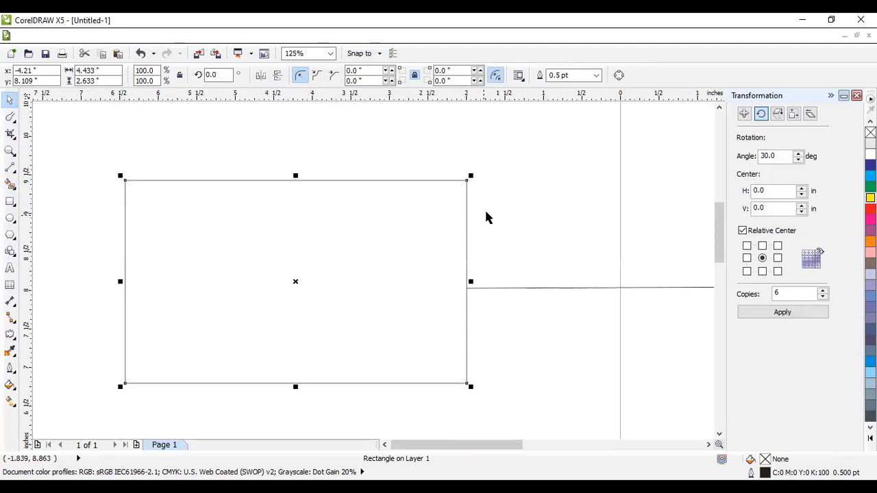
pyautogui.click(870, 198)
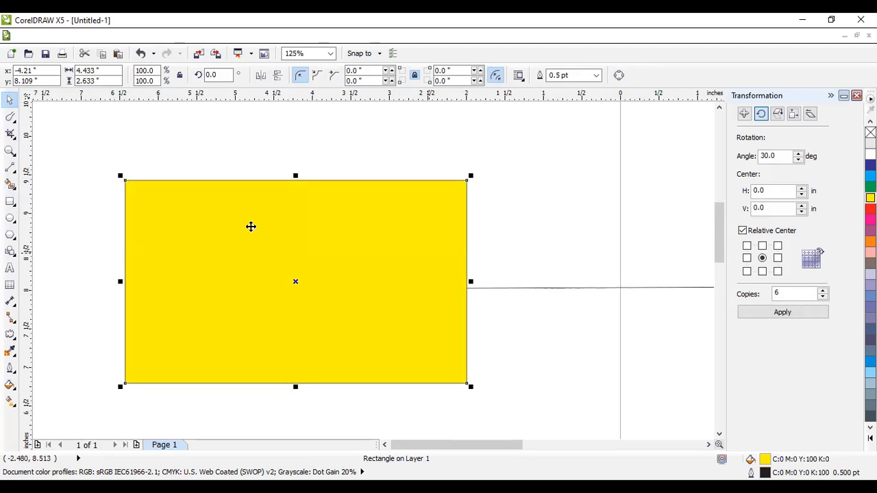
# Set up the Roughen Brush with a 1 in nib, spike frequency 4, dryness 8 and a tilt of 60 degrees.
pyautogui.scroll(1, 183, 204)
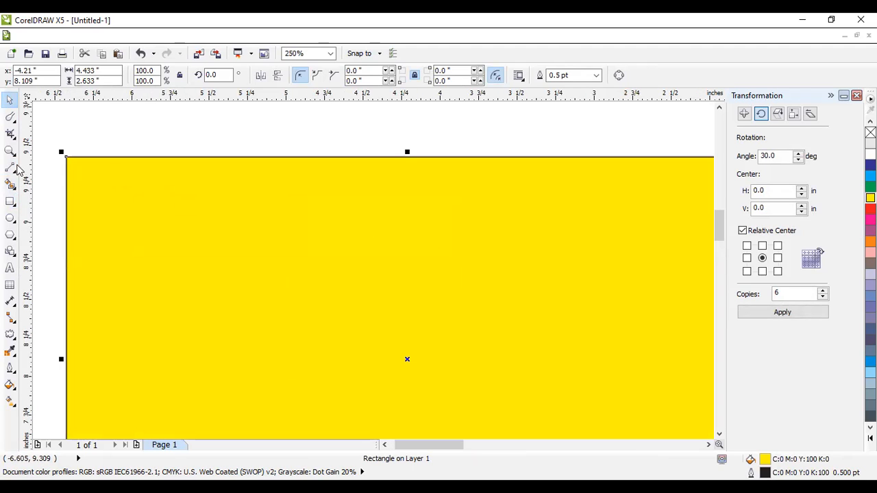
pyautogui.click(13, 120)
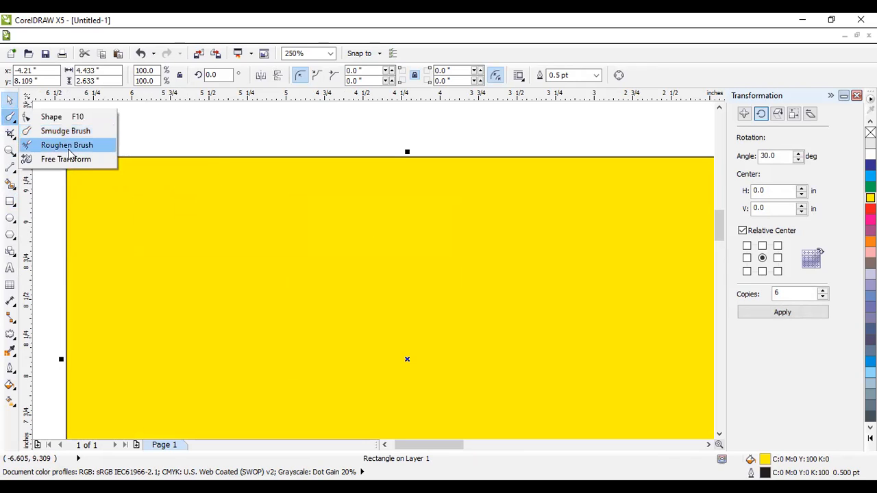
pyautogui.click(77, 151)
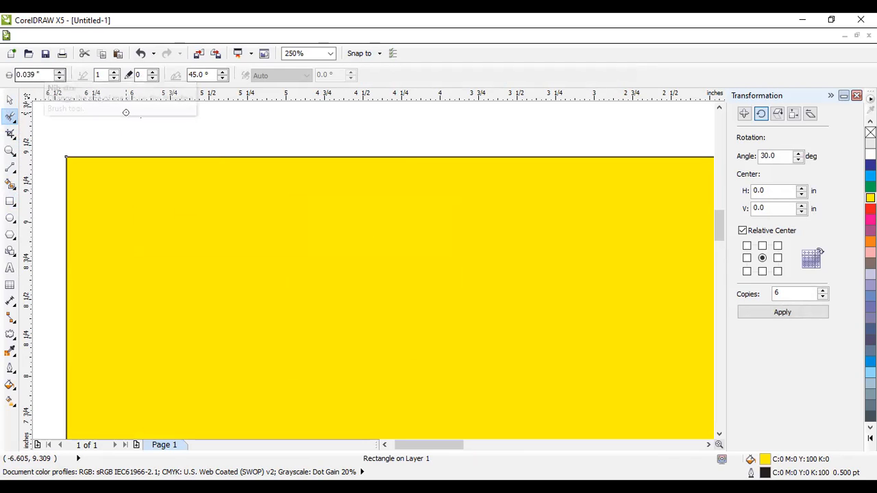
pyautogui.moveTo(47, 74); pyautogui.dragTo(5, 74)
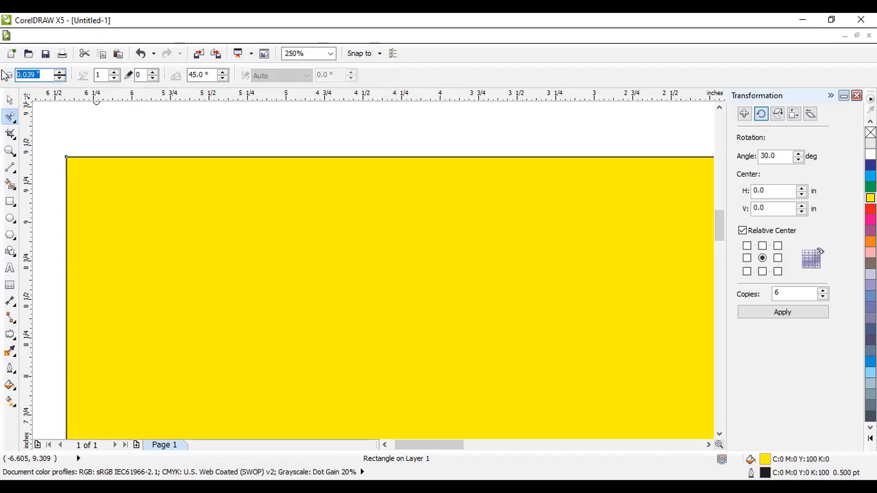
pyautogui.write('1')
pyautogui.press('Tab')
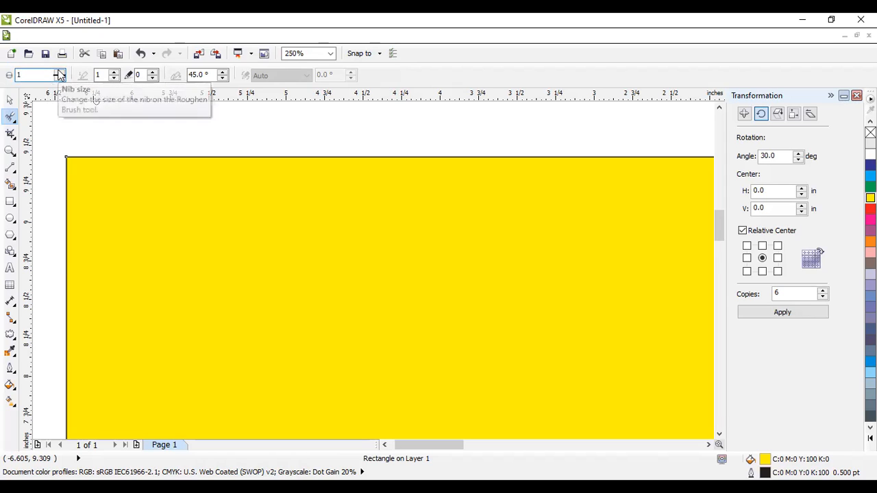
pyautogui.write('4')
pyautogui.click(153, 74)
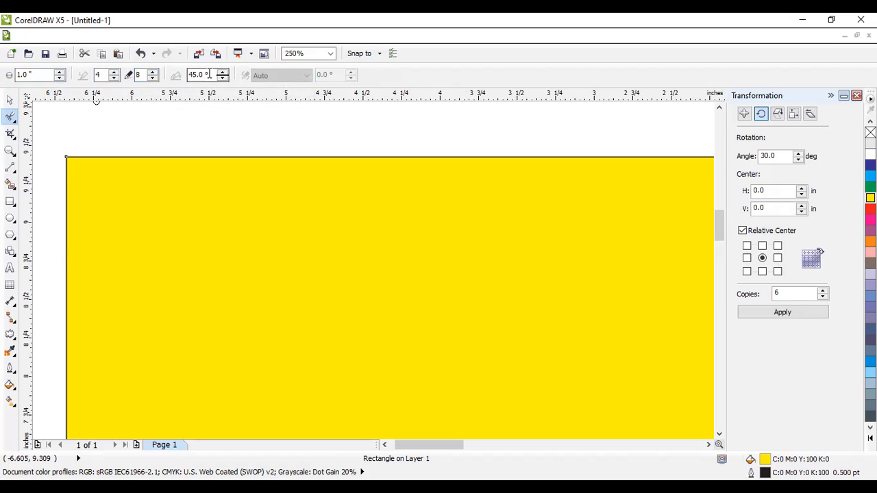
pyautogui.moveTo(209, 74); pyautogui.dragTo(193, 74)
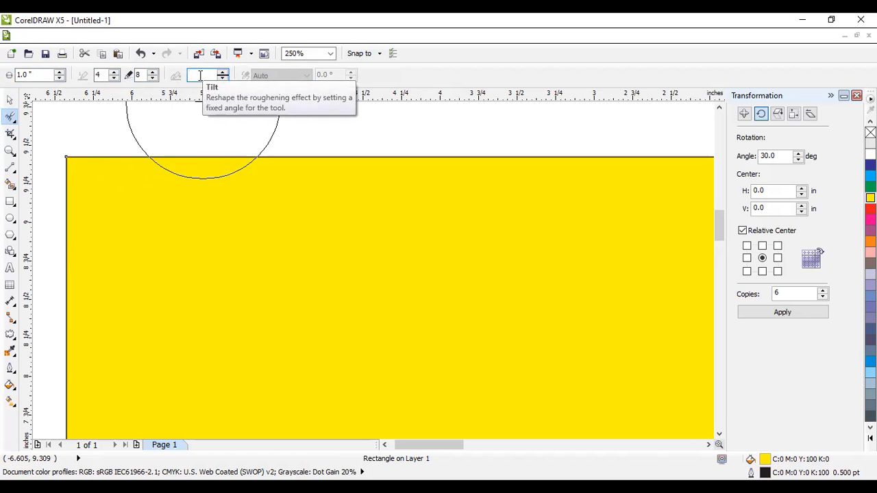
pyautogui.write('0')
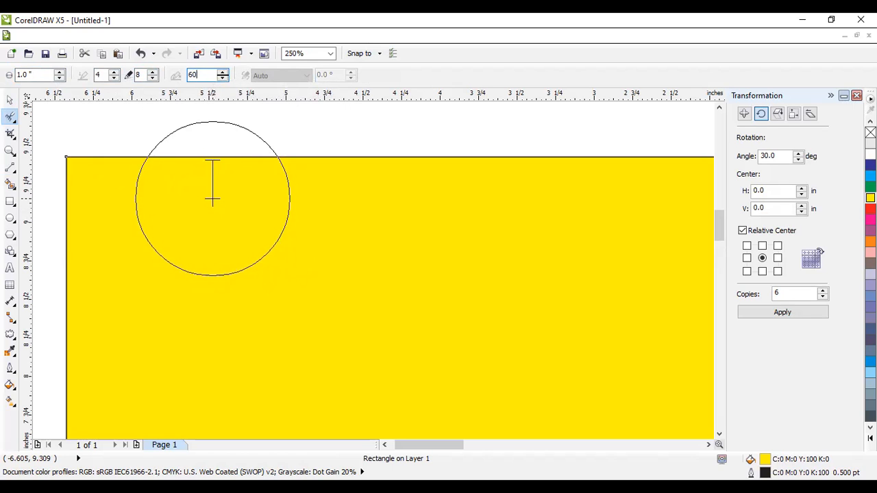
# Set the Roughen Brush nib size to 0.5 in.
pyautogui.click(47, 75)
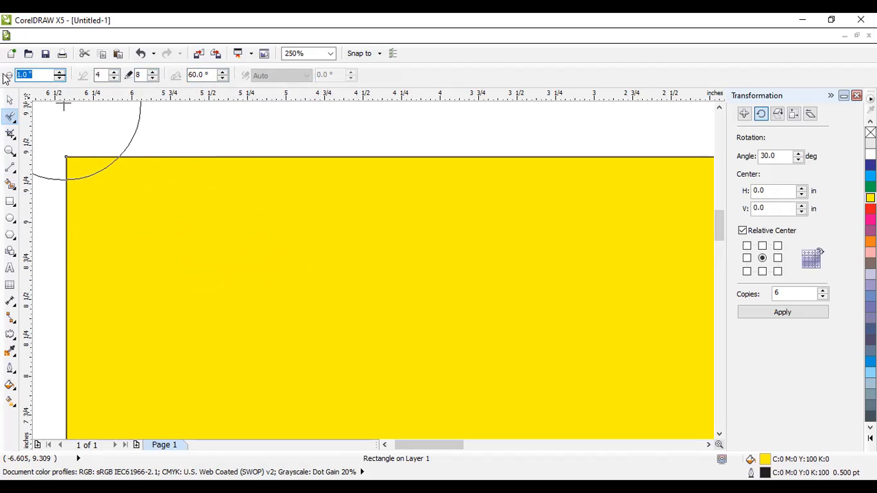
pyautogui.write('.5')
pyautogui.press('Tab')
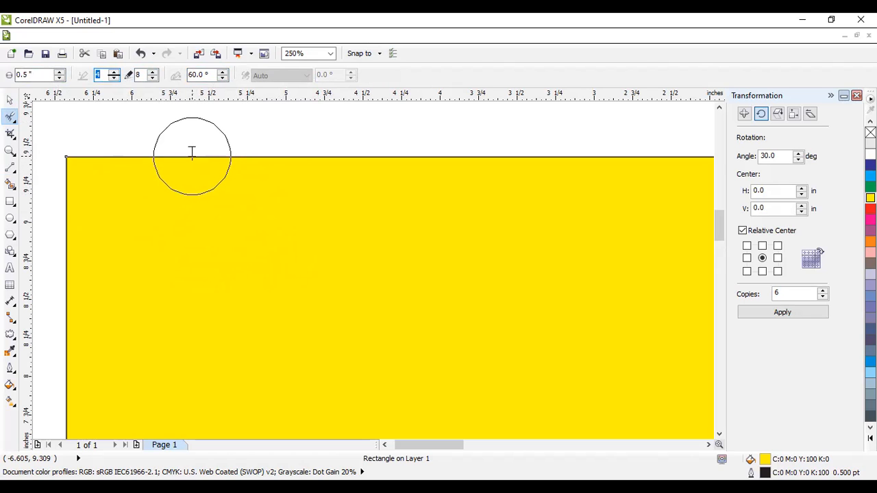
# Convert the yellow rectangle to curves and roughen its upper edge at two separate spots using spike frequency 4.
pyautogui.click(192, 152)
pyautogui.click(465, 280)
pyautogui.moveTo(185, 155)
pyautogui.mouseDown()
pyautogui.moveTo(221, 192)
pyautogui.moveTo(189, 158)
pyautogui.mouseUp()
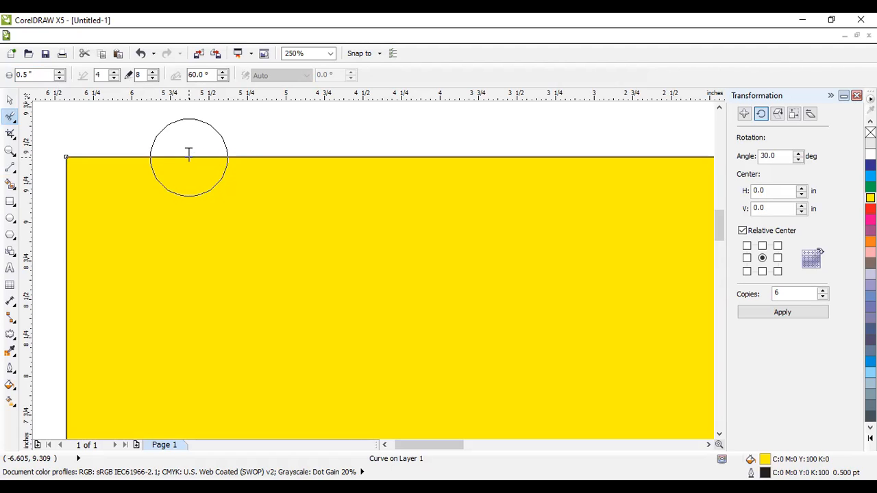
pyautogui.scroll(3, 189, 152)
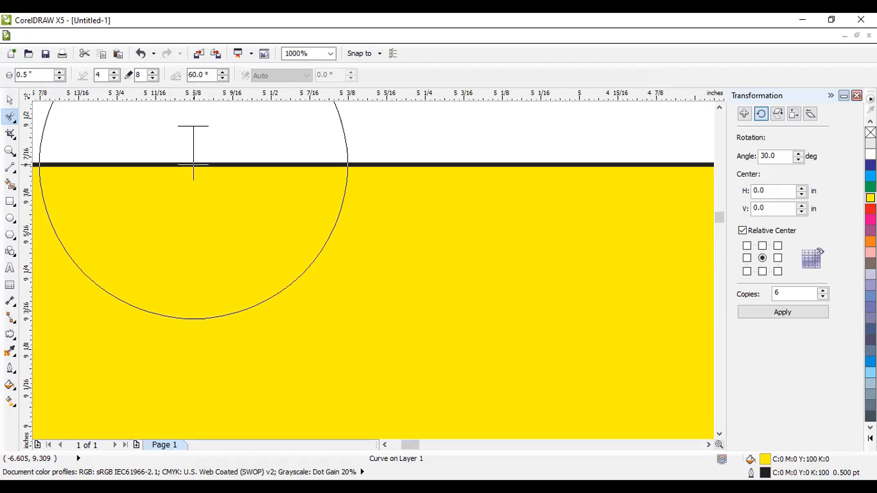
pyautogui.click(191, 167)
pyautogui.scroll(-2, 411, 174)
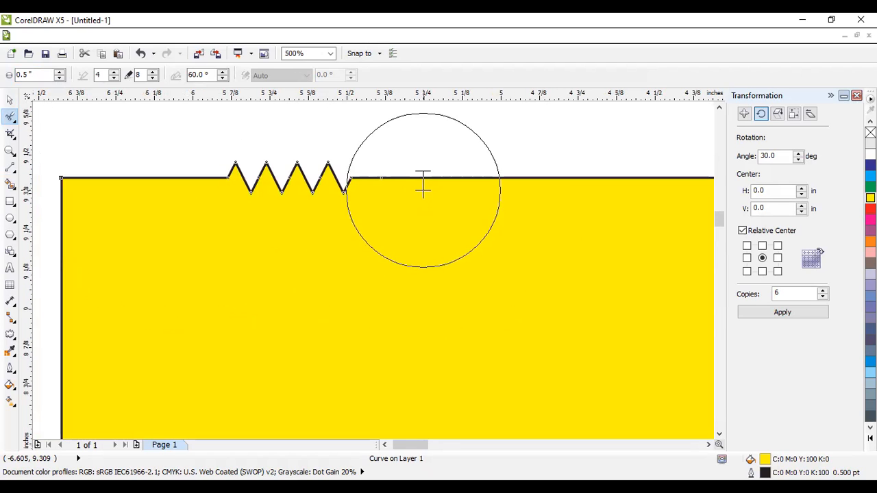
pyautogui.moveTo(411, 445)
pyautogui.mouseDown()
pyautogui.moveTo(470, 444)
pyautogui.moveTo(431, 444)
pyautogui.mouseUp()
pyautogui.scroll(-1, 167, 217)
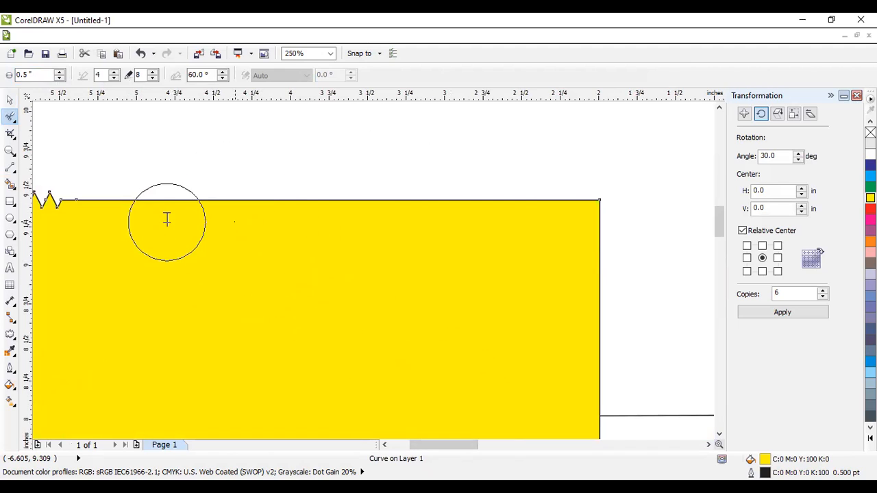
pyautogui.click(268, 197)
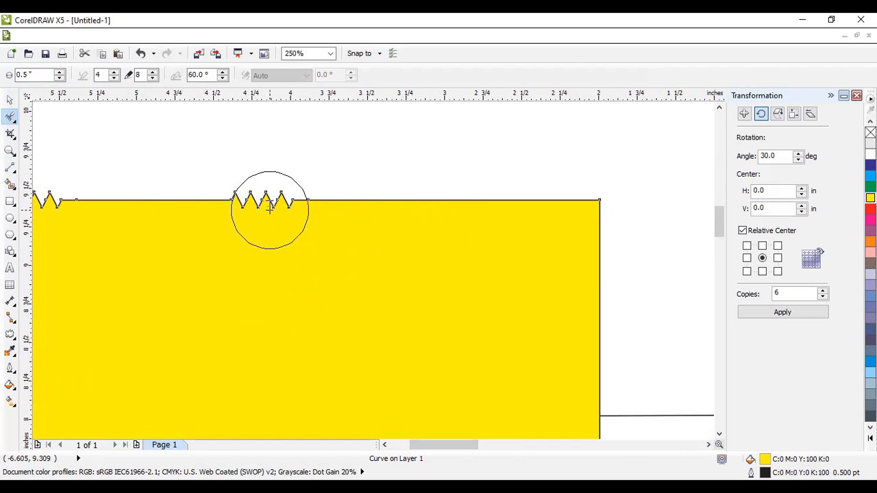
# Raise the Roughen Brush spike frequency to 10 and roughen another spot farther right on the yellow shape's upper edge.
pyautogui.click(114, 72)
pyautogui.click(114, 72)
pyautogui.click(114, 71)
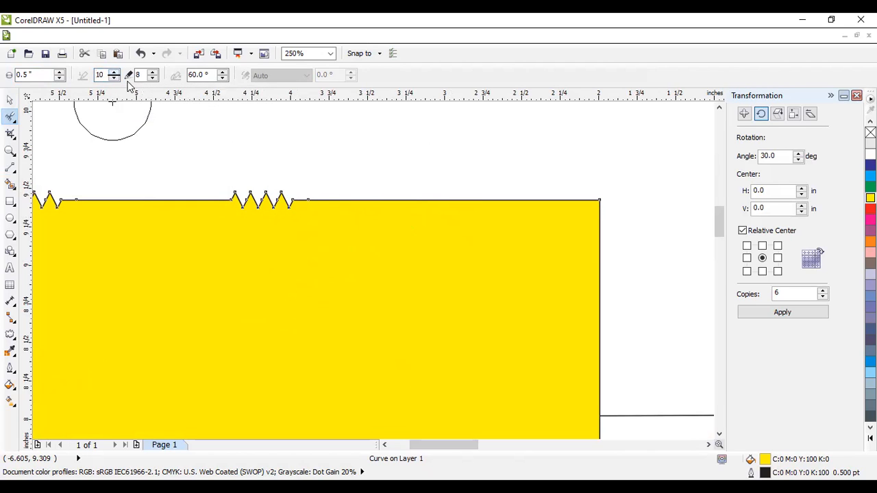
pyautogui.click(422, 200)
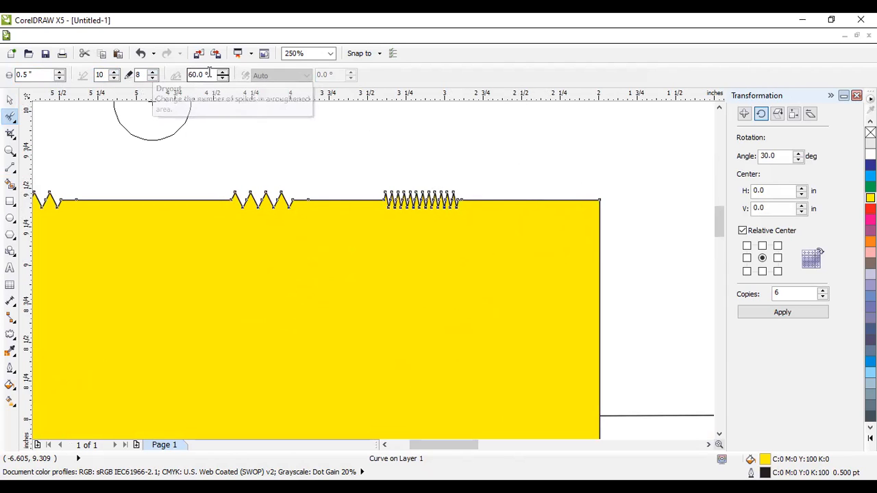
# Set the brush tilt to 45 degrees and roughen the yellow shape's upper edge near the right corner and its right edge.
pyautogui.moveTo(209, 75); pyautogui.dragTo(181, 81)
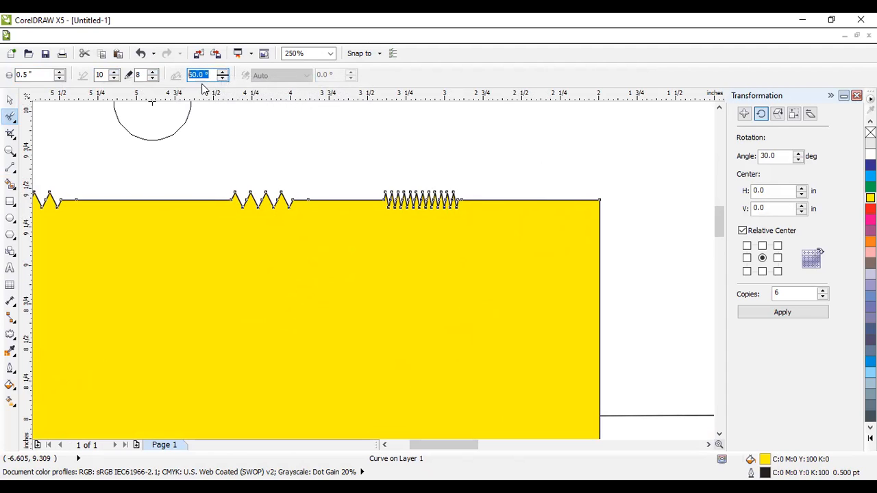
pyautogui.write('45')
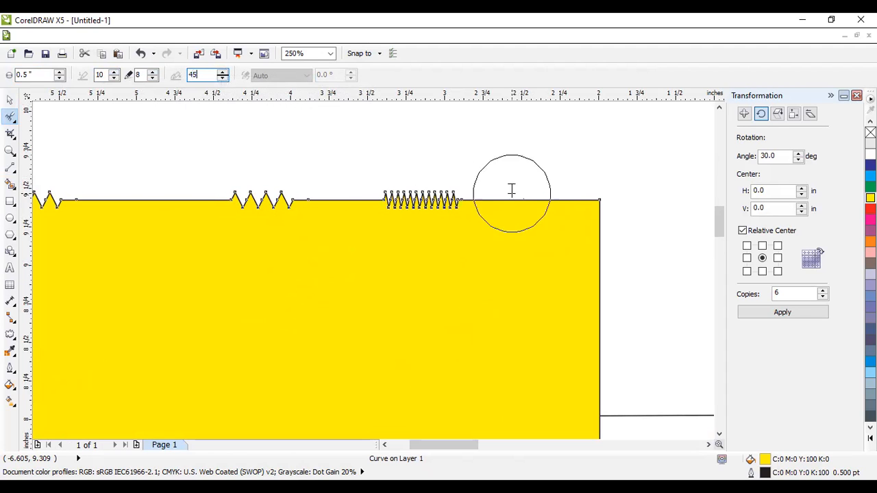
pyautogui.click(546, 197)
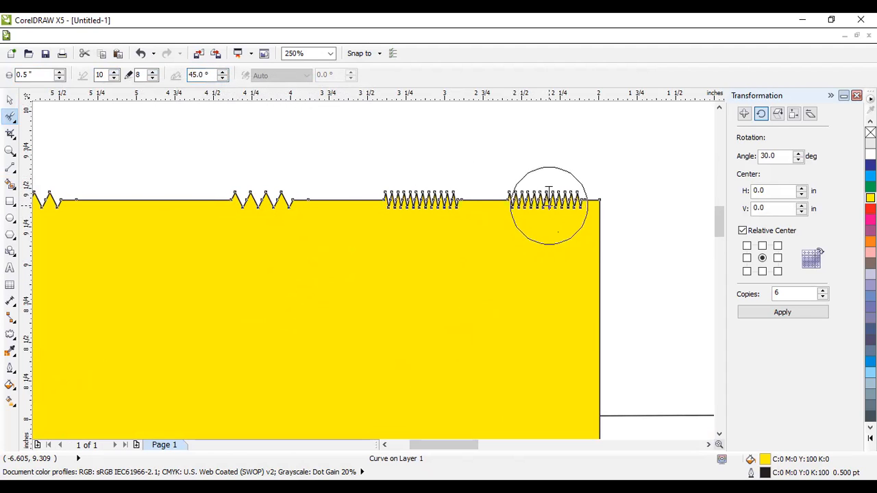
pyautogui.click(600, 303)
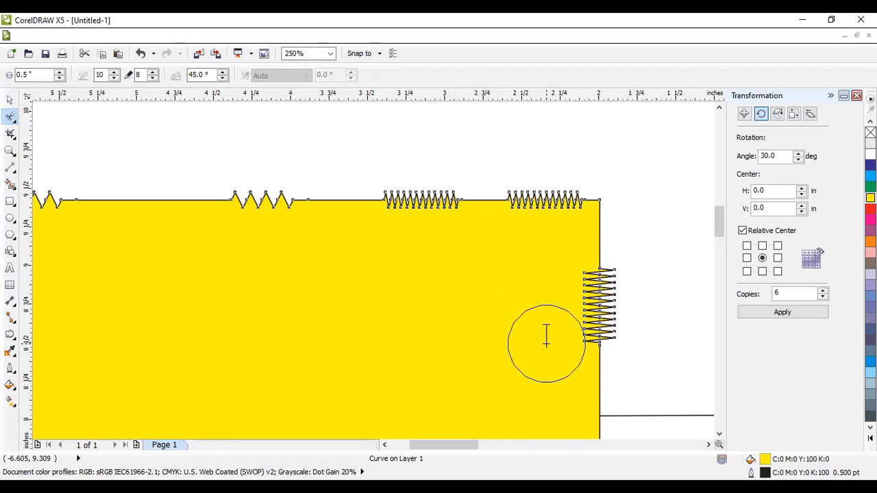
# Roughen a spot on the connecting line near the yellow shape and one on the shape's left edge.
pyautogui.scroll(-2, 546, 336)
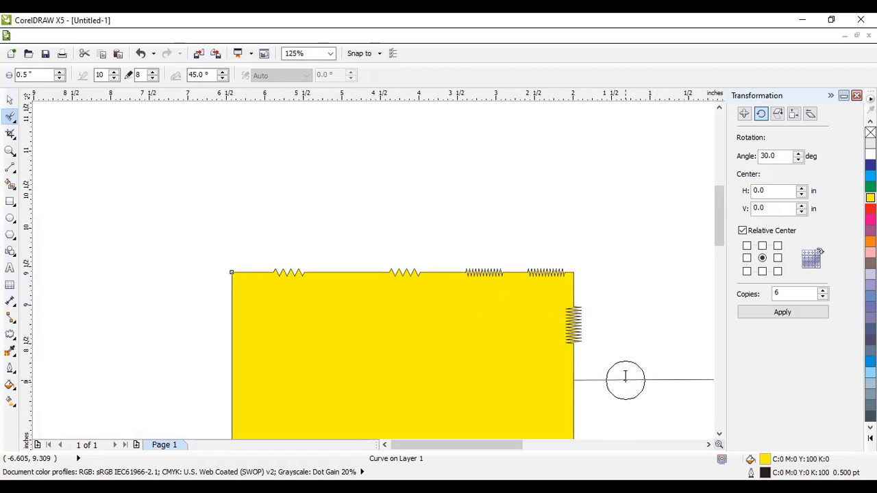
pyautogui.click(625, 377)
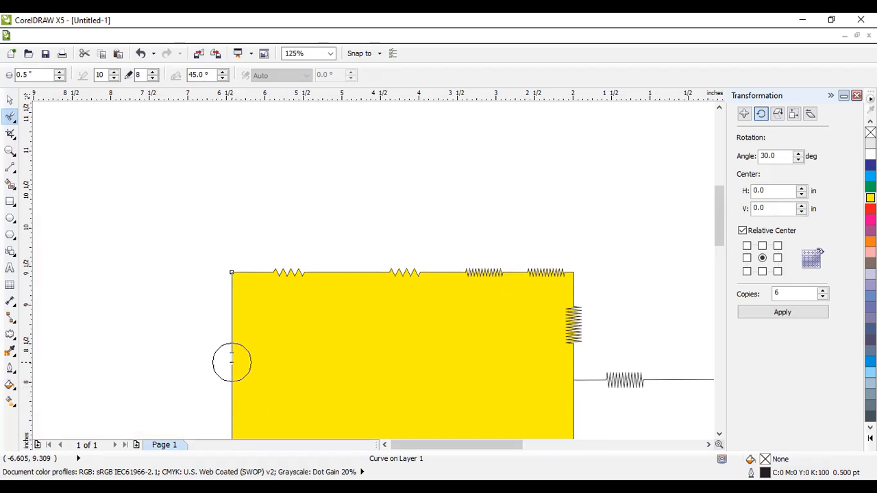
pyautogui.click(231, 361)
pyautogui.moveTo(718, 214)
pyautogui.mouseDown()
pyautogui.moveTo(719, 259)
pyautogui.moveTo(708, 211)
pyautogui.mouseUp()
pyautogui.scroll(2, 511, 211)
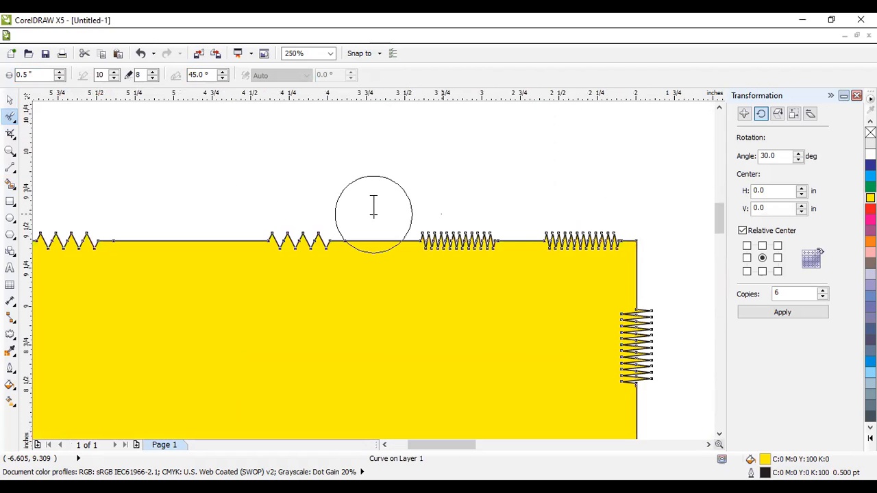
# Leave the Roughen Brush and fill the smaller rectangle on the page with red.
pyautogui.click(10, 99)
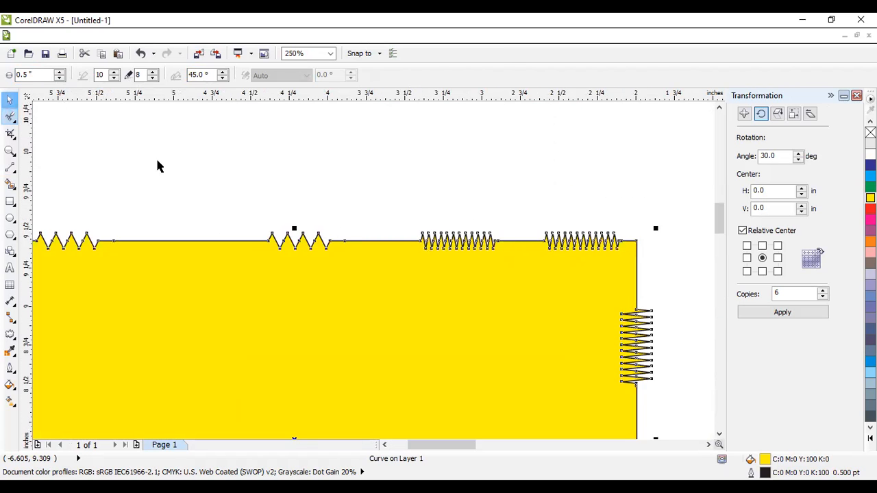
pyautogui.click(287, 174)
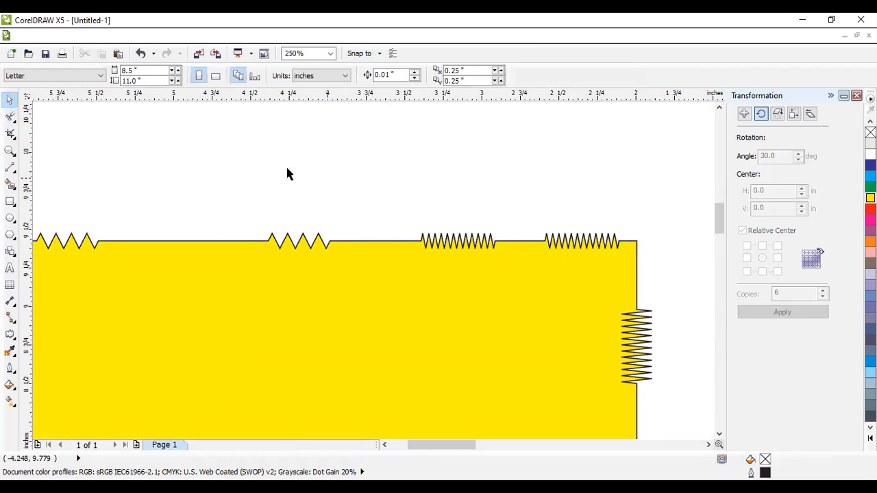
pyautogui.click(13, 117)
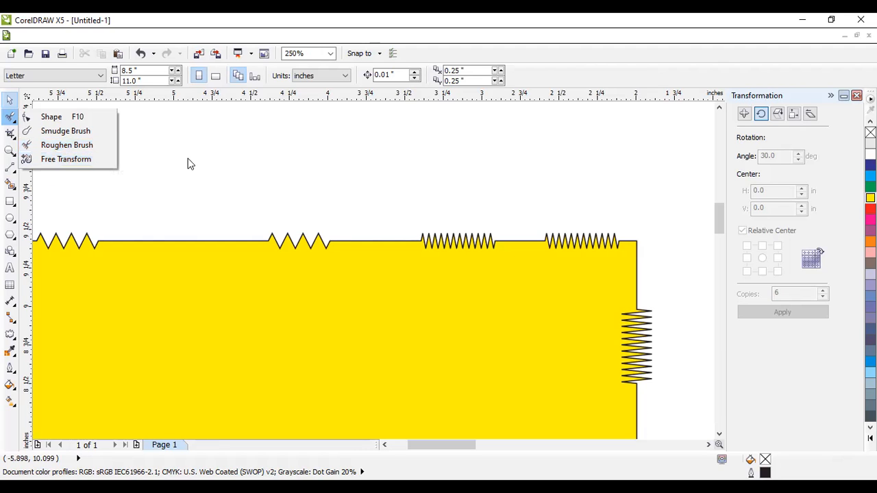
pyautogui.scroll(-1, 214, 173)
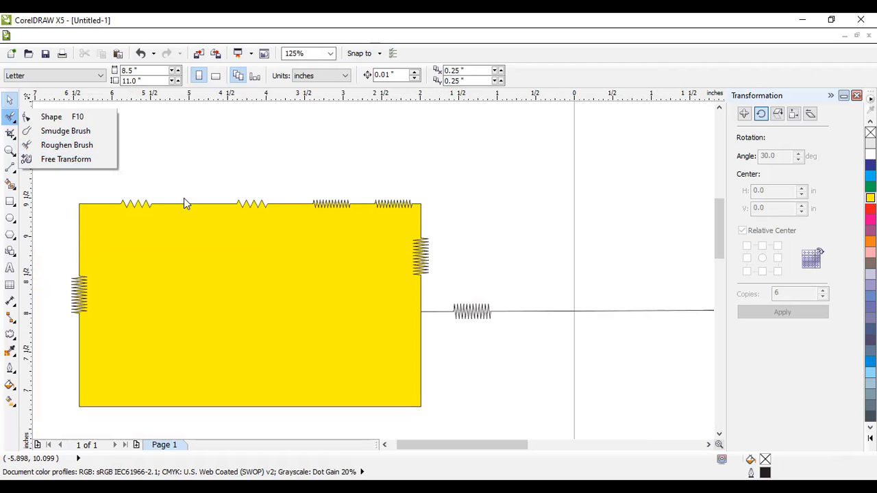
pyautogui.scroll(-1, 201, 205)
pyautogui.click(476, 207)
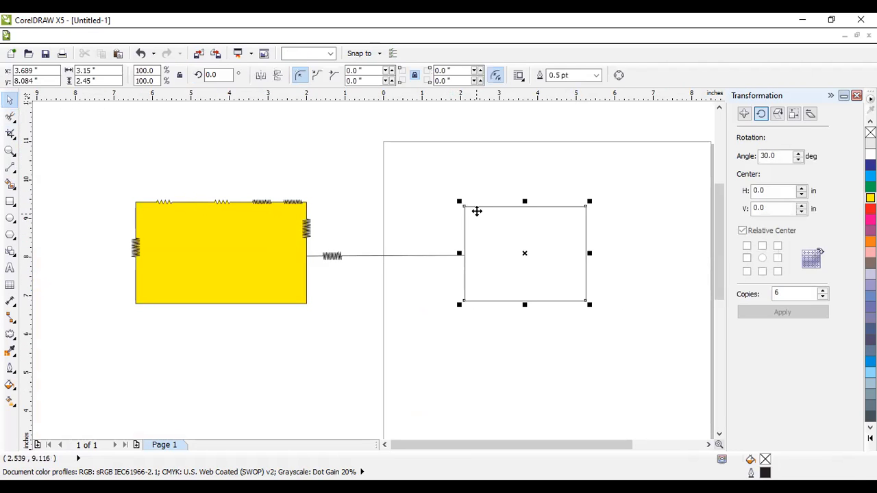
pyautogui.click(870, 209)
pyautogui.click(160, 153)
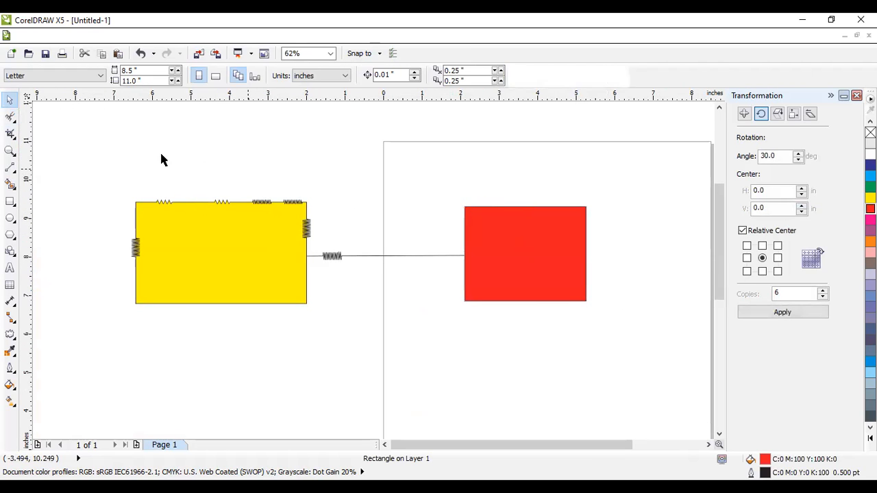
# Group both rectangles with the connecting line and move the group about 0.8 in right and 0.2 in up.
pyautogui.moveTo(101, 141); pyautogui.dragTo(675, 381)
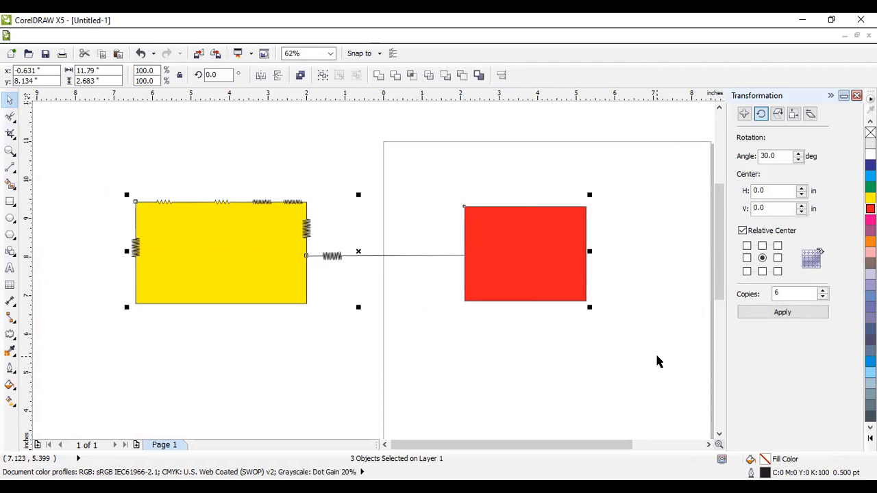
pyautogui.hotkey('ctrl', 'g')
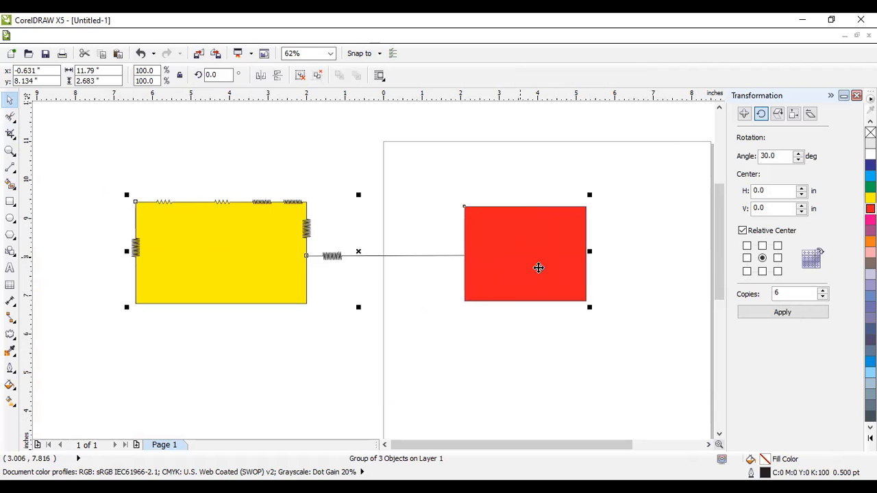
pyautogui.click(563, 201)
pyautogui.click(532, 236)
pyautogui.moveTo(510, 233); pyautogui.dragTo(564, 234)
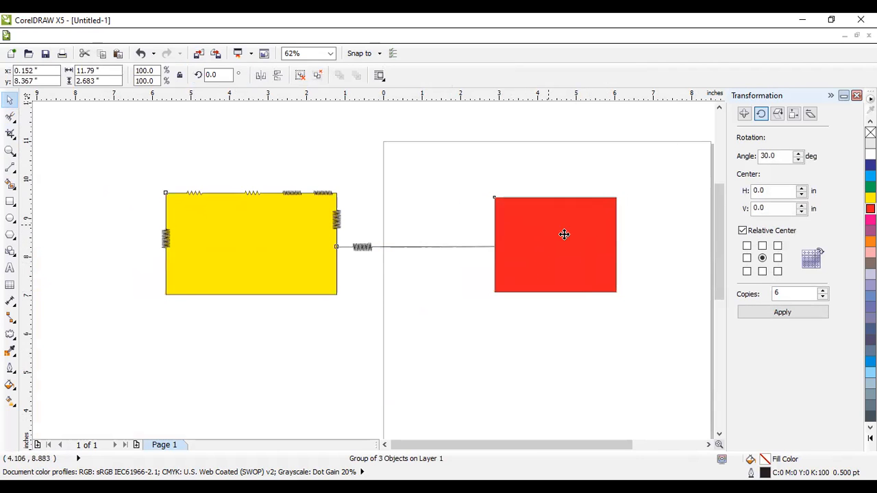
# Rotate the group to about 201.5 degrees with Free Transform, and move it about 1 in right and 0.6 in down.
pyautogui.click(10, 117)
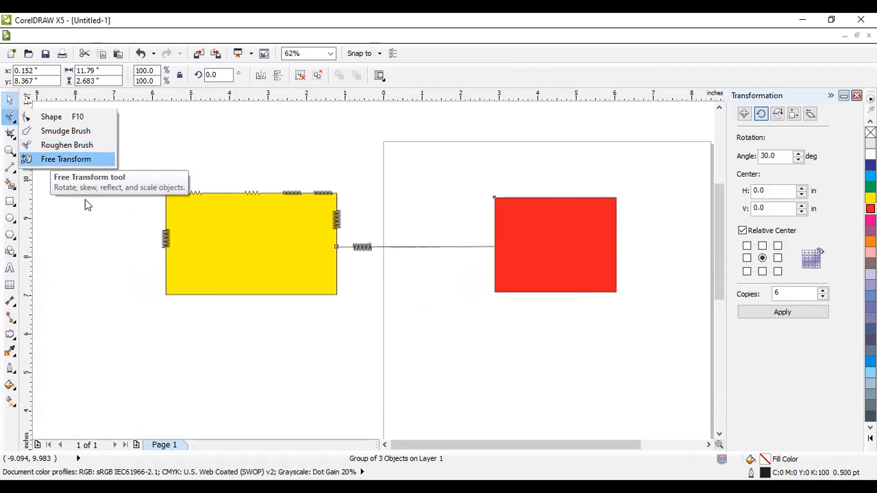
pyautogui.click(51, 161)
pyautogui.moveTo(329, 246); pyautogui.dragTo(280, 217)
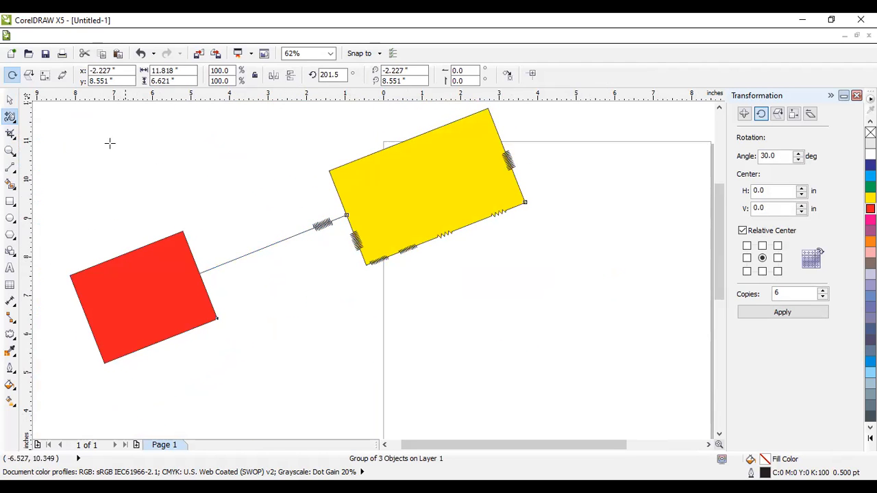
pyautogui.click(9, 100)
pyautogui.click(78, 133)
pyautogui.moveTo(375, 206); pyautogui.dragTo(412, 230)
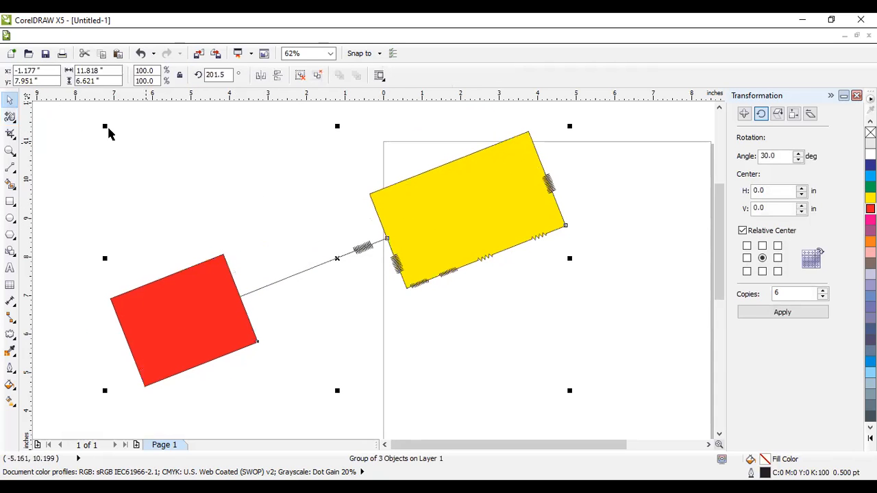
pyautogui.click(15, 121)
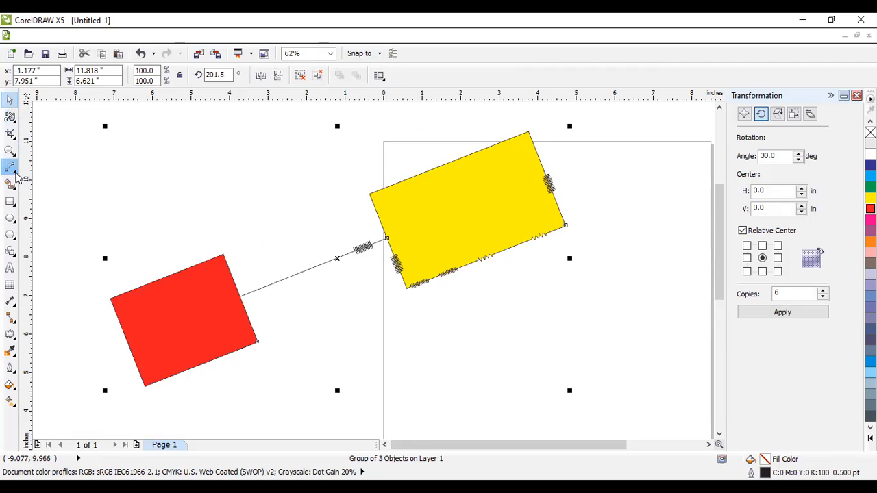
pyautogui.click(16, 173)
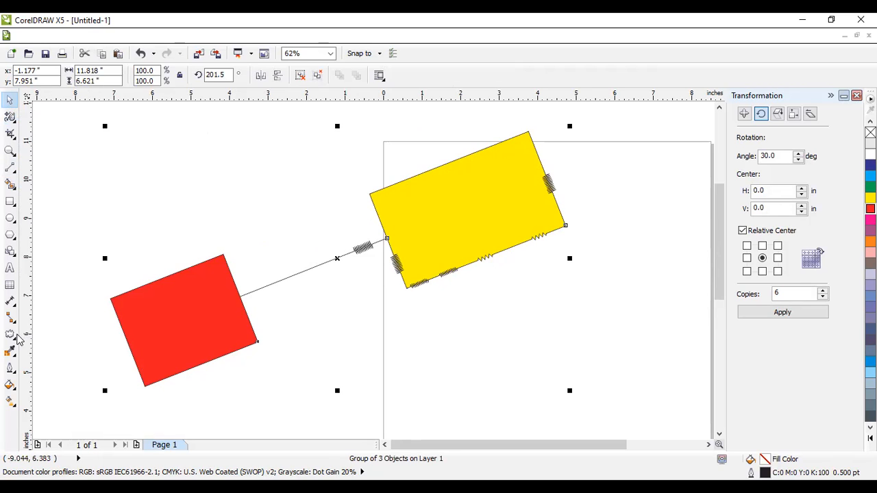
pyautogui.click(15, 341)
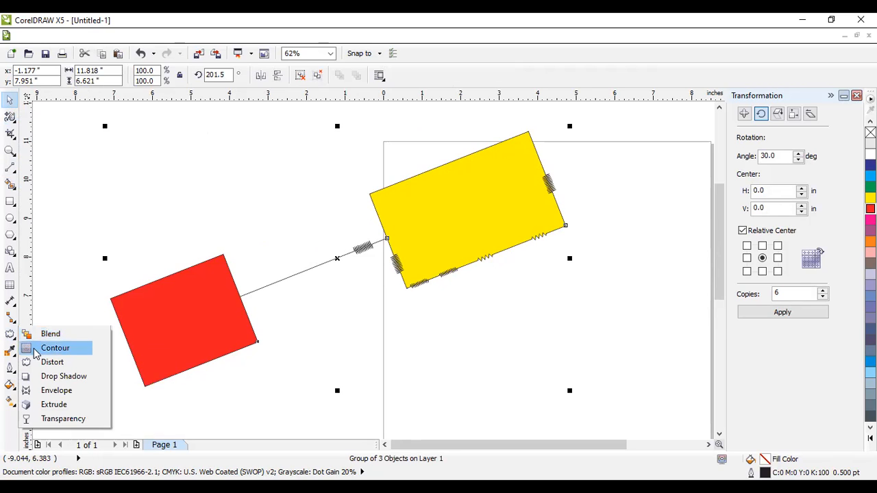